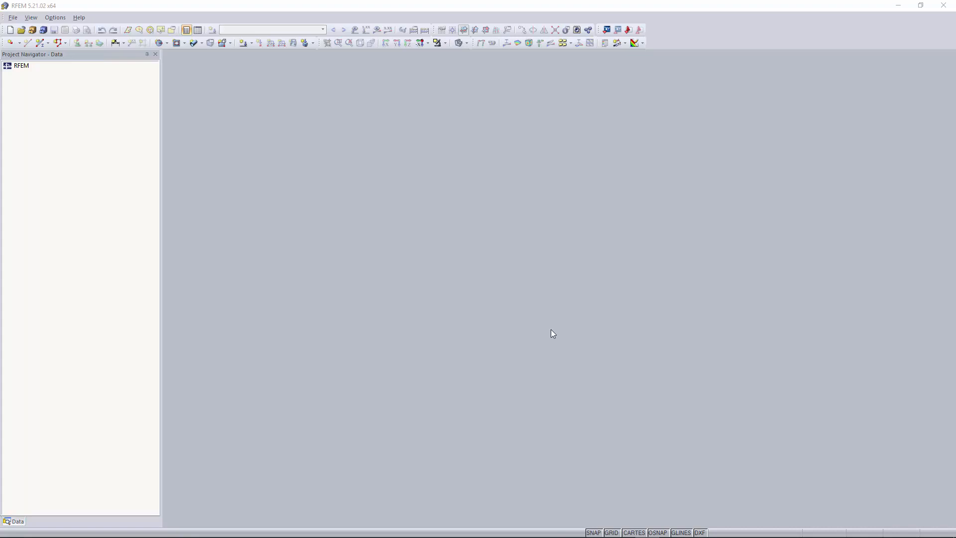
Create a 3D model named "Video 8 - Concrete pipe" in the Examples project, using ASCE 7-16 and an upward global Z-axis.
{"action": "left_click", "coordinate": [11, 31]}
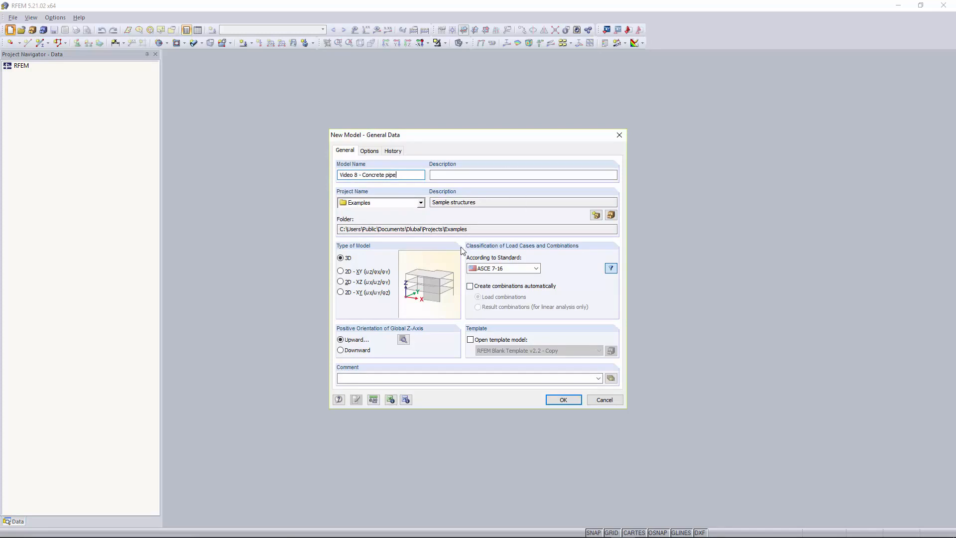
{"action": "left_click", "coordinate": [578, 404]}
{"action": "left_click", "coordinate": [462, 298]}
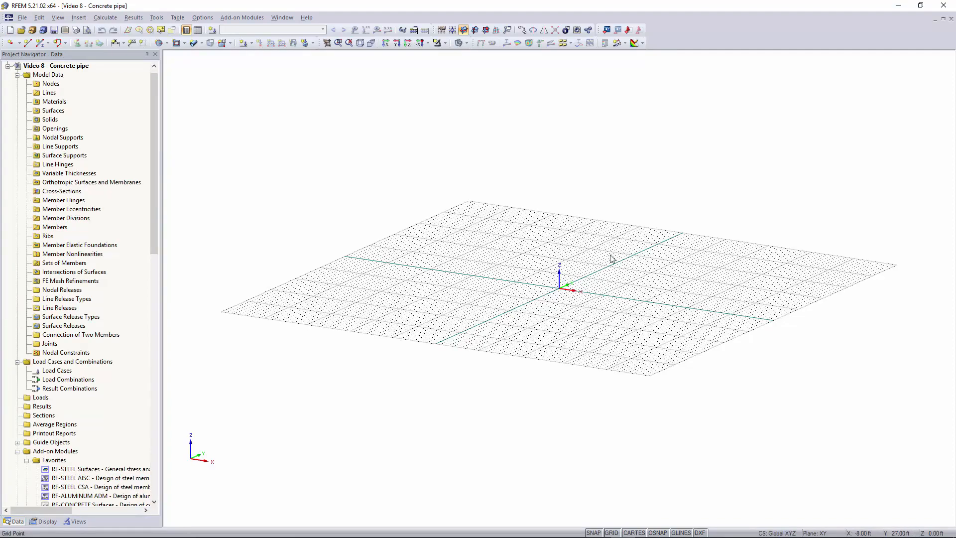
Set the work plane's grid point spacing to 0.5 ft.
{"action": "middle_click_drag", "start_coordinate": [580, 300], "coordinate": [650, 277], "text": "ctrl"}
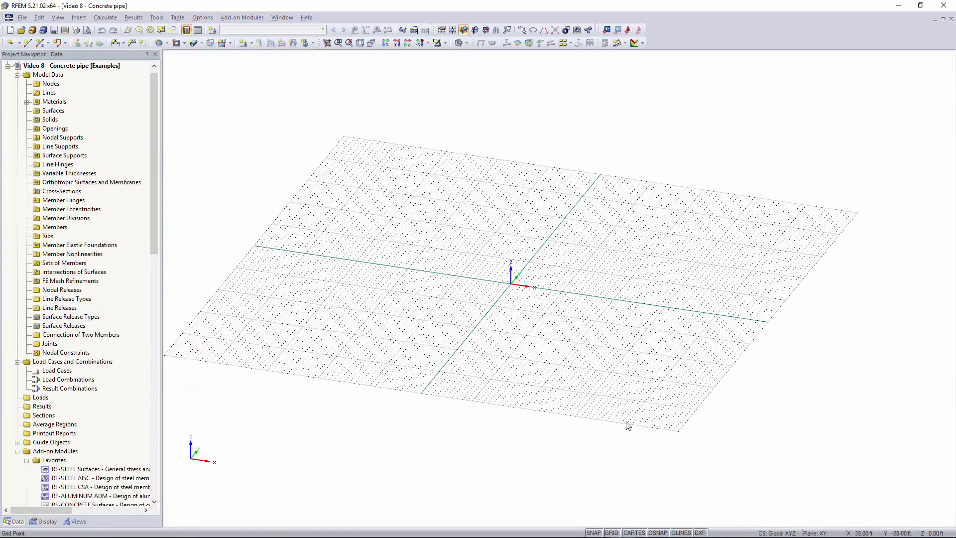
{"action": "right_click", "coordinate": [616, 532]}
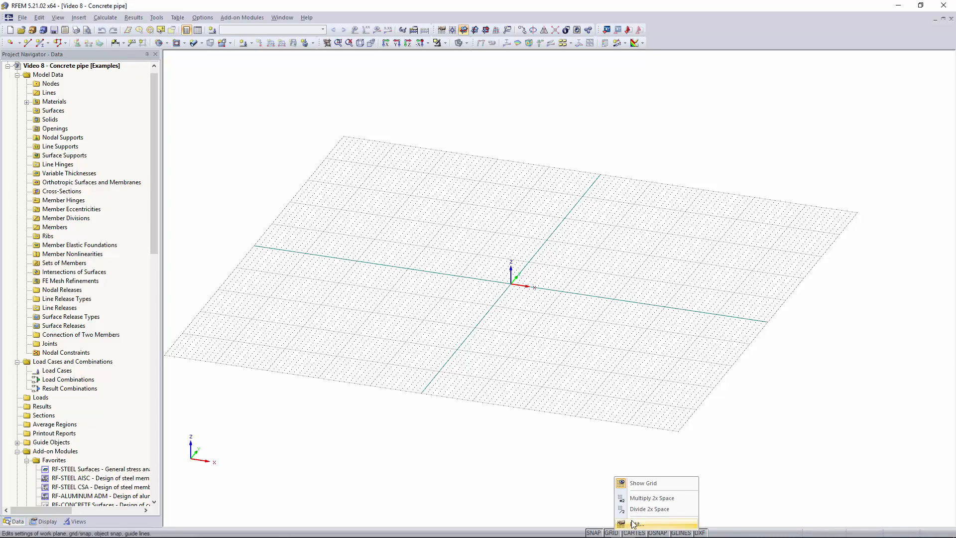
{"action": "left_click", "coordinate": [634, 524]}
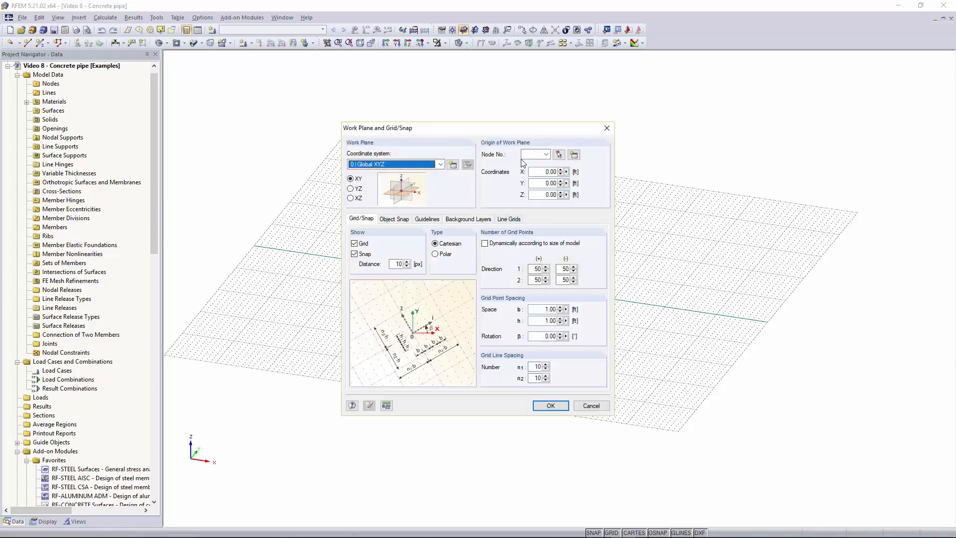
{"action": "left_click_drag", "start_coordinate": [506, 128], "coordinate": [545, 124]}
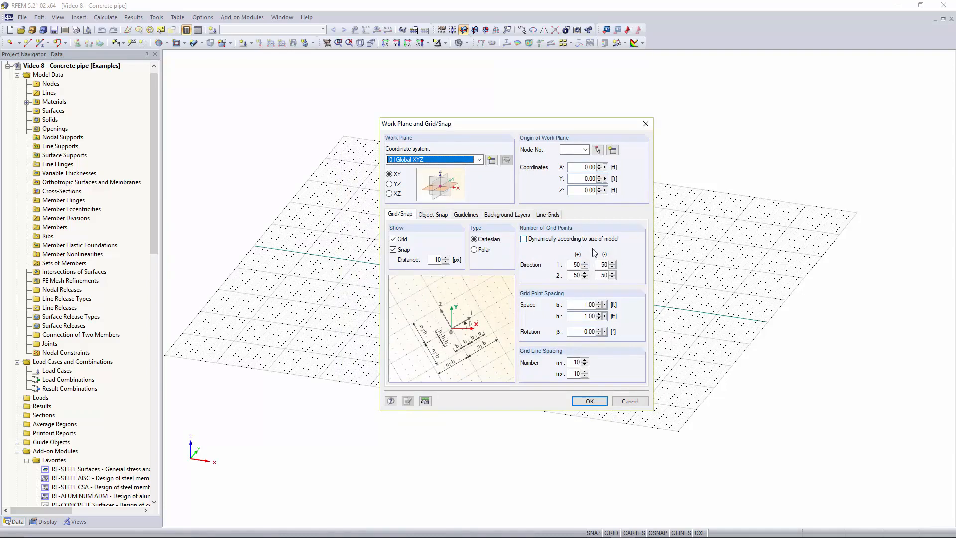
{"action": "left_click", "coordinate": [581, 305]}
{"action": "type", "text": "0.5"}
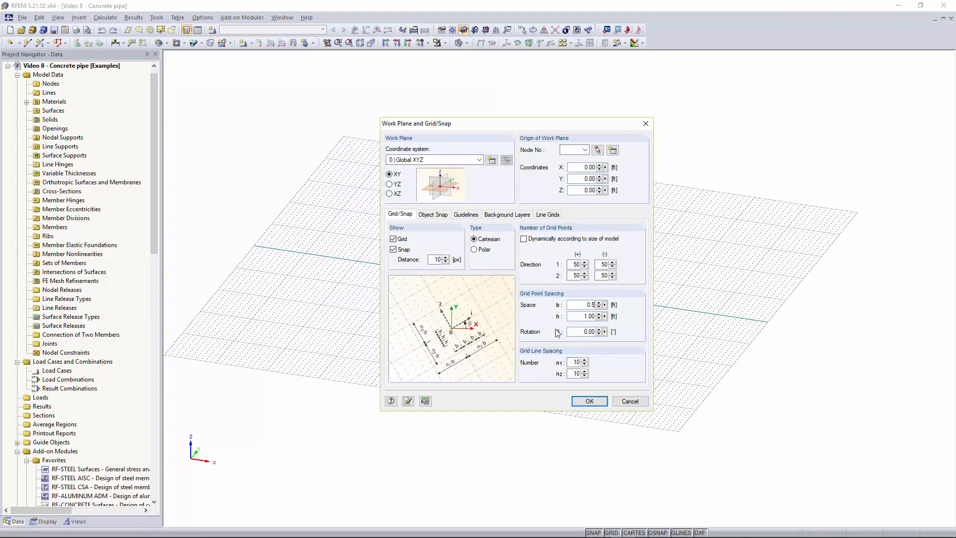
{"action": "key", "text": "Return"}
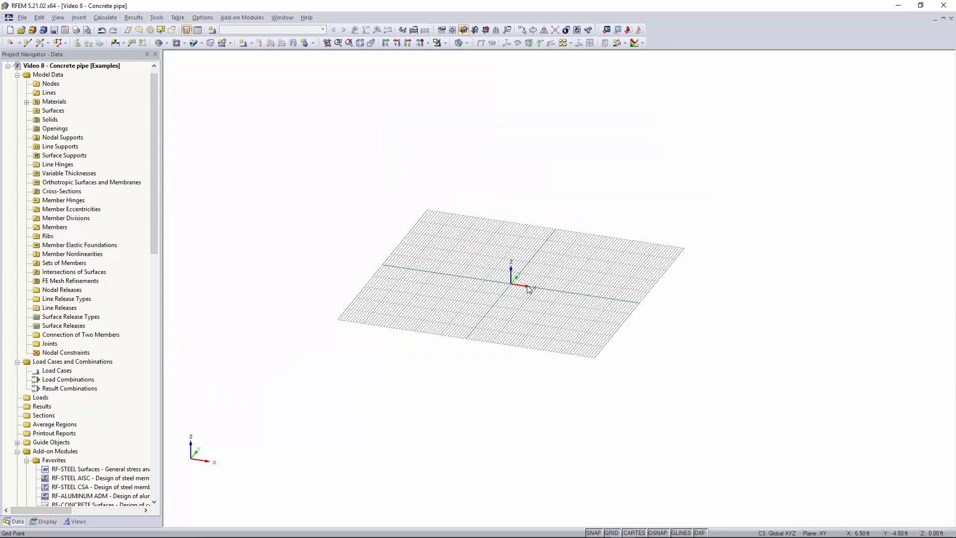
Change the current work plane to XZ.
{"action": "scroll", "coordinate": [528, 289], "scroll_direction": "up", "scroll_amount": 4}
{"action": "scroll", "coordinate": [528, 286], "scroll_direction": "down", "scroll_amount": 3}
{"action": "middle_click_drag", "start_coordinate": [540, 295], "coordinate": [508, 264]}
{"action": "scroll", "coordinate": [508, 261], "scroll_direction": "up", "scroll_amount": 1}
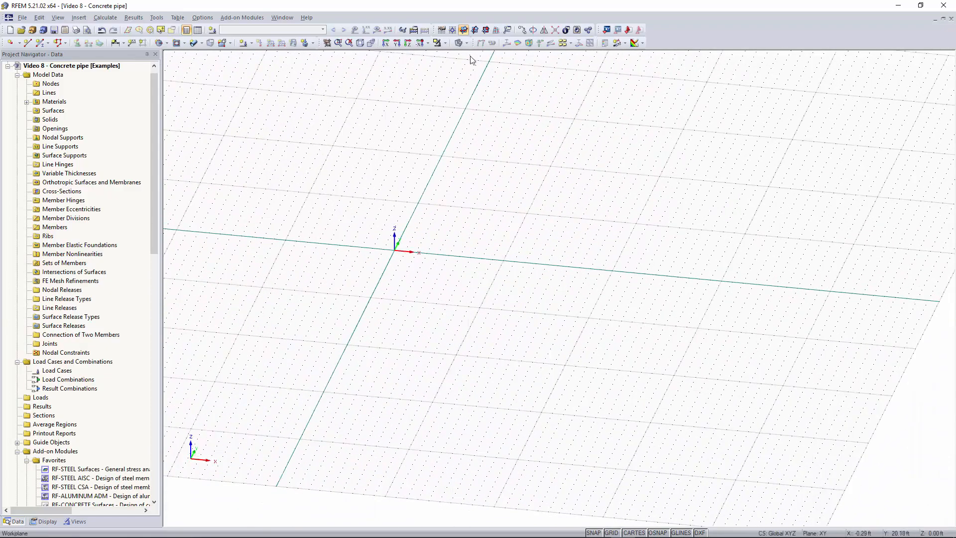
{"action": "left_click", "coordinate": [476, 30]}
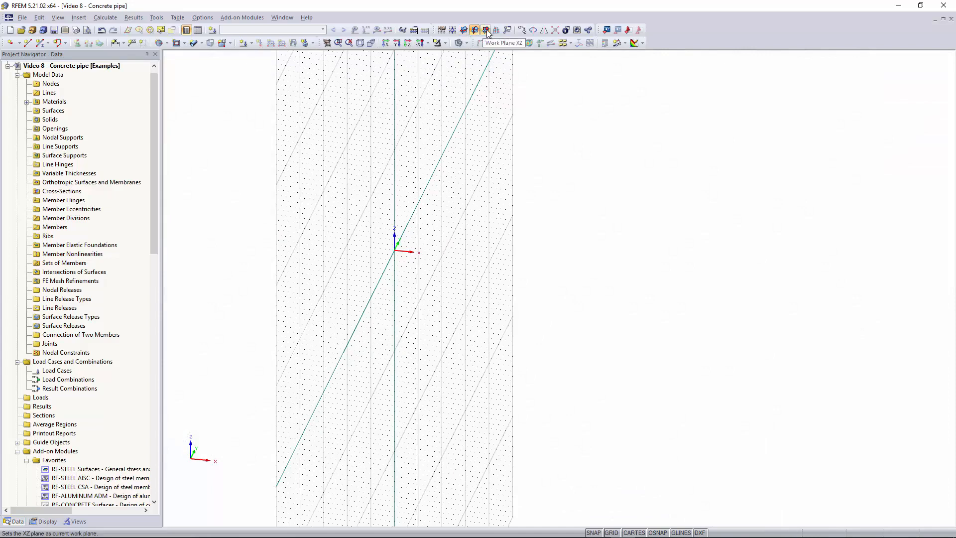
{"action": "left_click", "coordinate": [486, 30]}
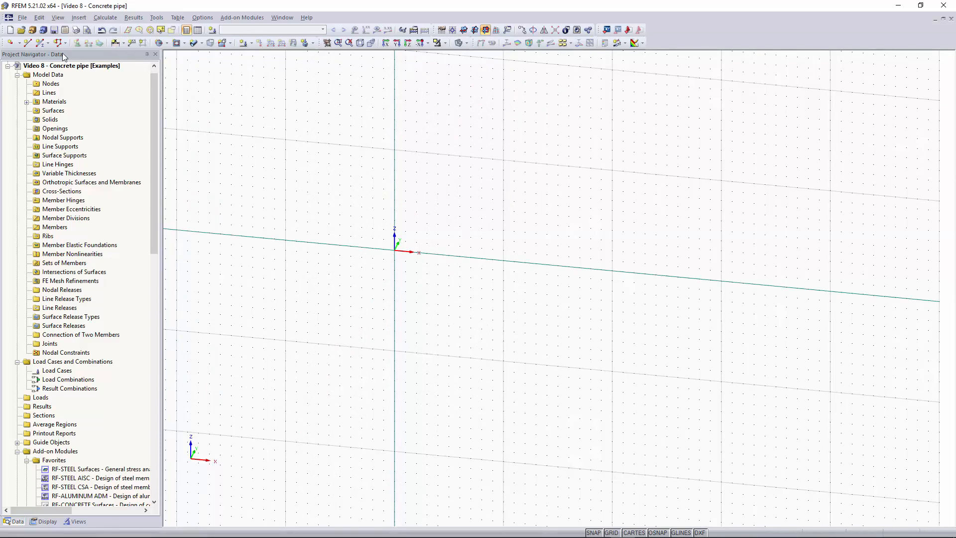
Draw a straight 10 ft line from the origin along the X axis as the pipe's center line.
{"action": "left_click", "coordinate": [33, 44]}
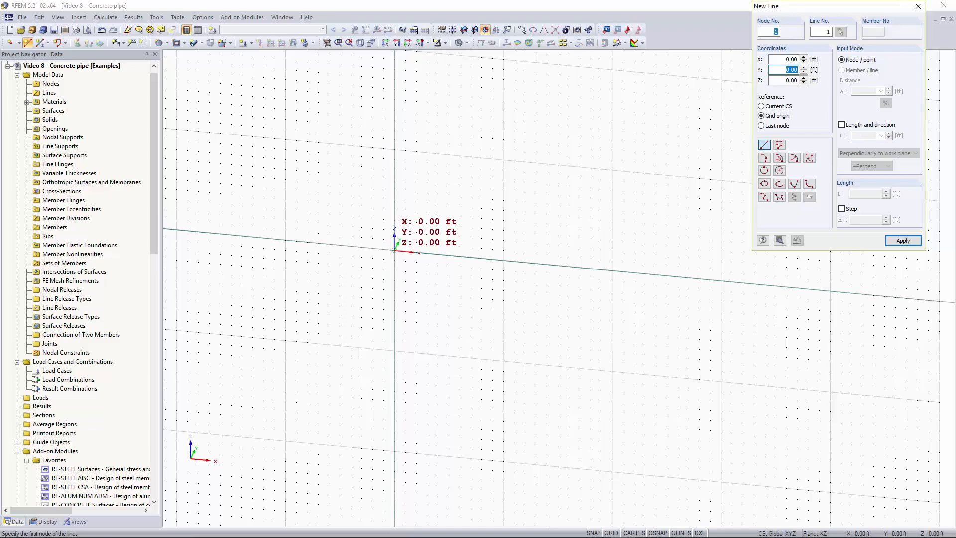
{"action": "left_click", "coordinate": [394, 251]}
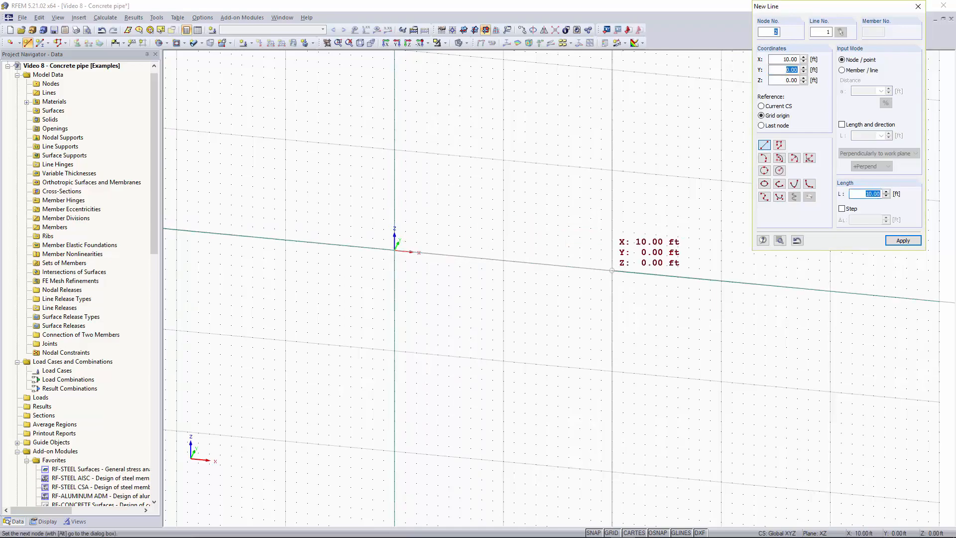
{"action": "left_click", "coordinate": [612, 270]}
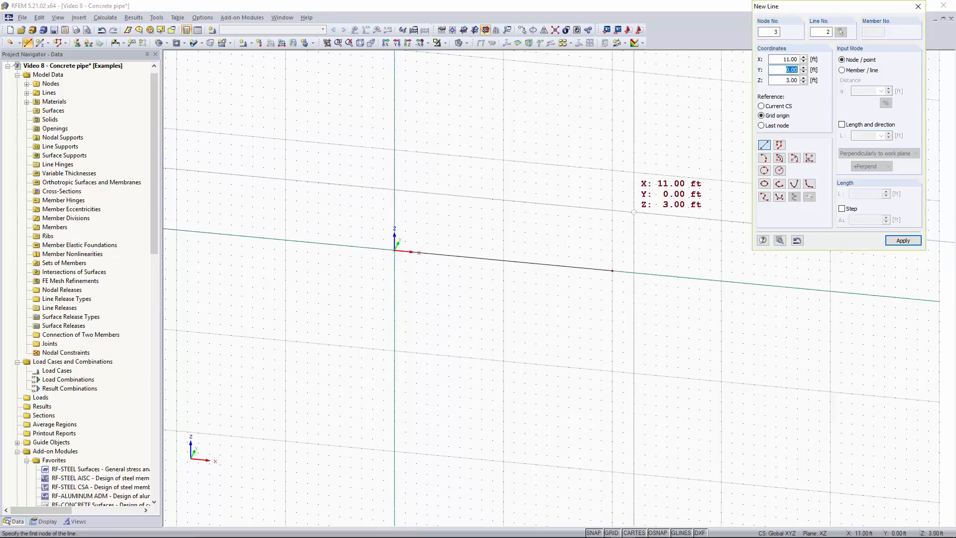
{"action": "key", "text": "Escape"}
Start a new pipe surface and assign it the library material Concrete f'c = 4000 psi from ACI 318-14.
{"action": "middle_click_drag", "start_coordinate": [606, 158], "coordinate": [574, 148], "text": "ctrl"}
{"action": "right_click", "coordinate": [574, 148]}
{"action": "left_click", "coordinate": [438, 216]}
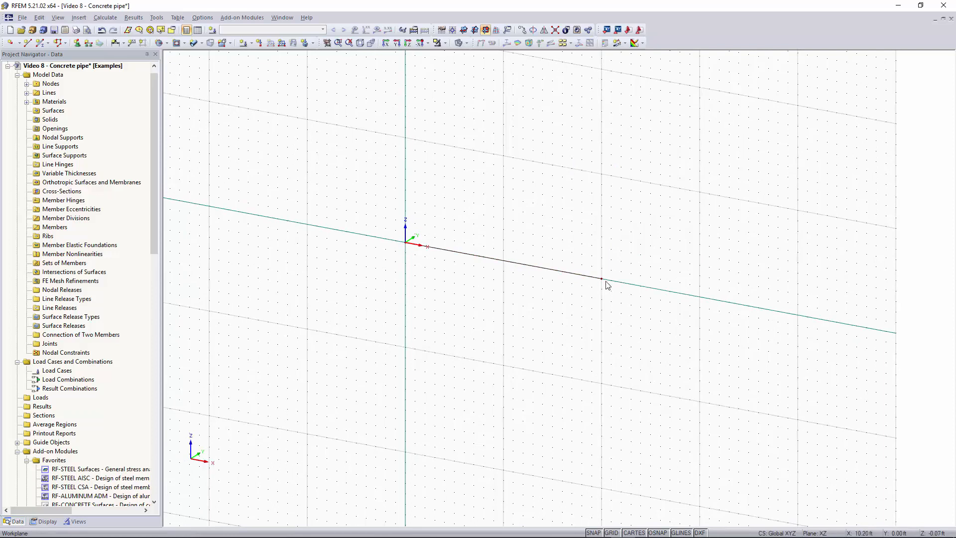
{"action": "left_click", "coordinate": [202, 44]}
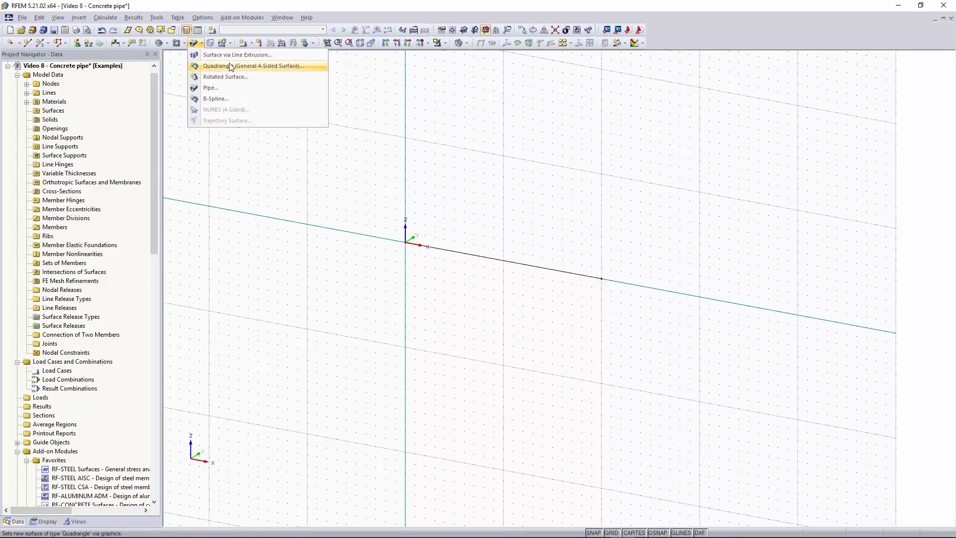
{"action": "left_click", "coordinate": [230, 91]}
{"action": "left_click_drag", "start_coordinate": [486, 137], "coordinate": [509, 109]}
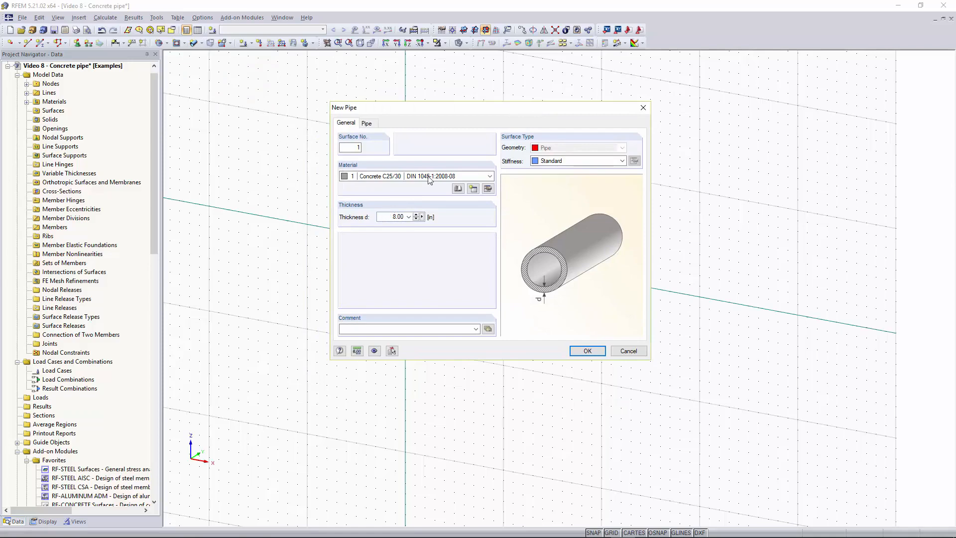
{"action": "left_click", "coordinate": [458, 190]}
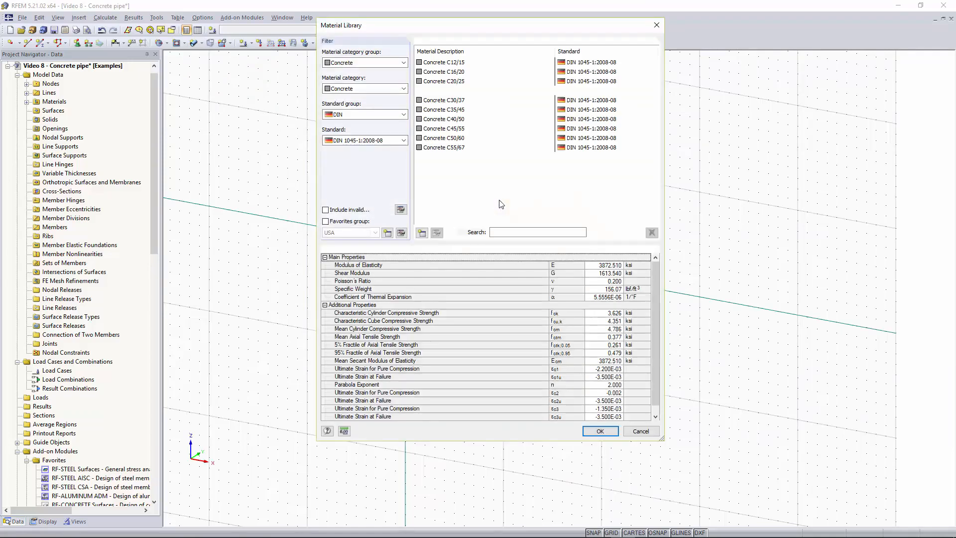
{"action": "left_click", "coordinate": [367, 89]}
{"action": "left_click", "coordinate": [368, 99]}
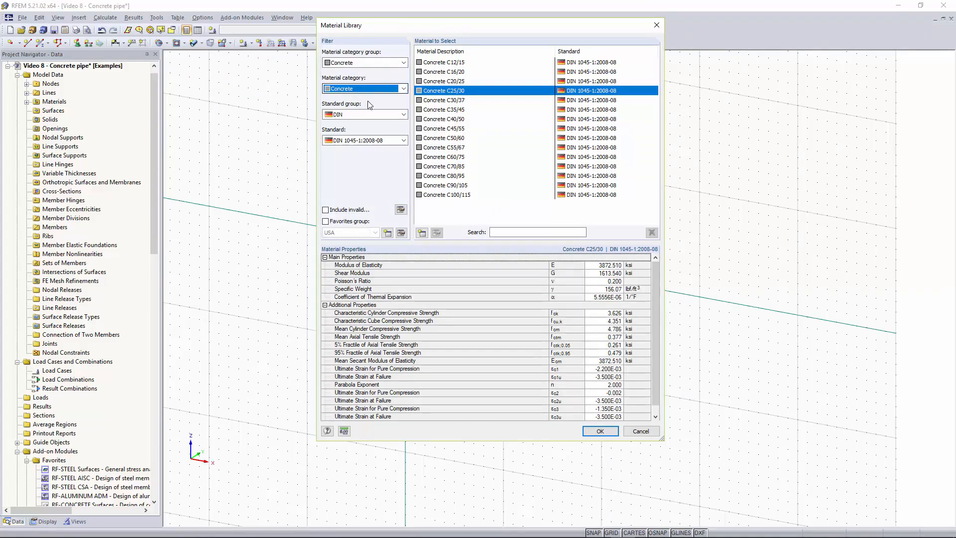
{"action": "left_click", "coordinate": [367, 114]}
{"action": "left_click", "coordinate": [378, 138]}
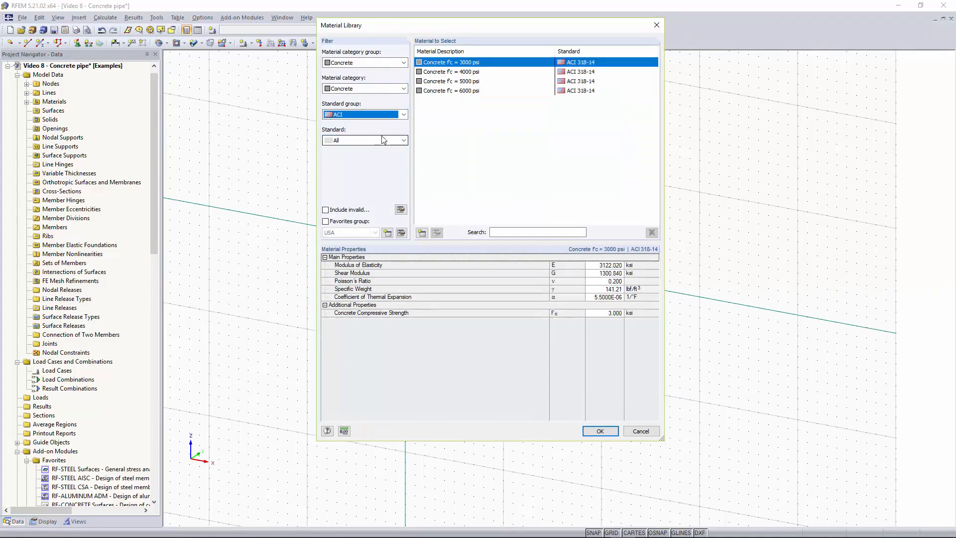
{"action": "left_click", "coordinate": [383, 140]}
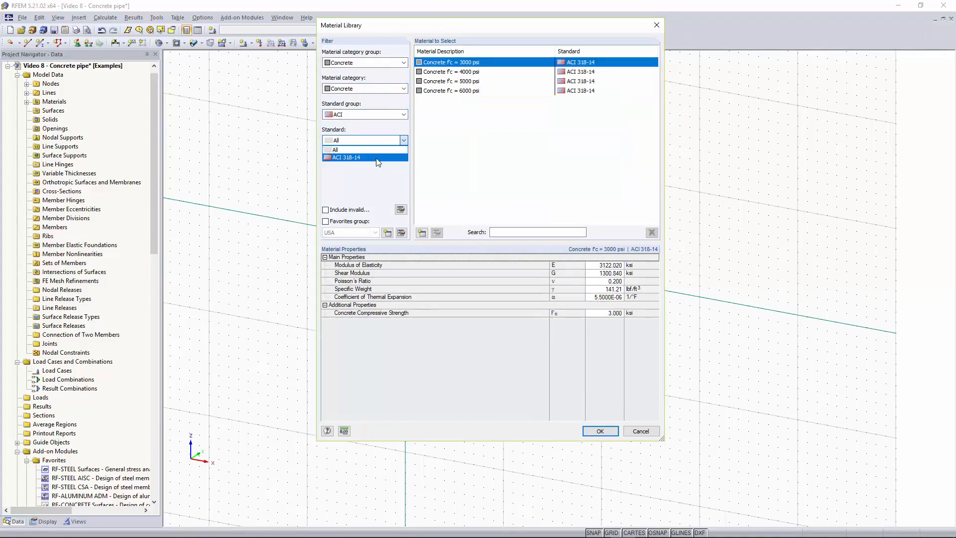
{"action": "left_click", "coordinate": [378, 157]}
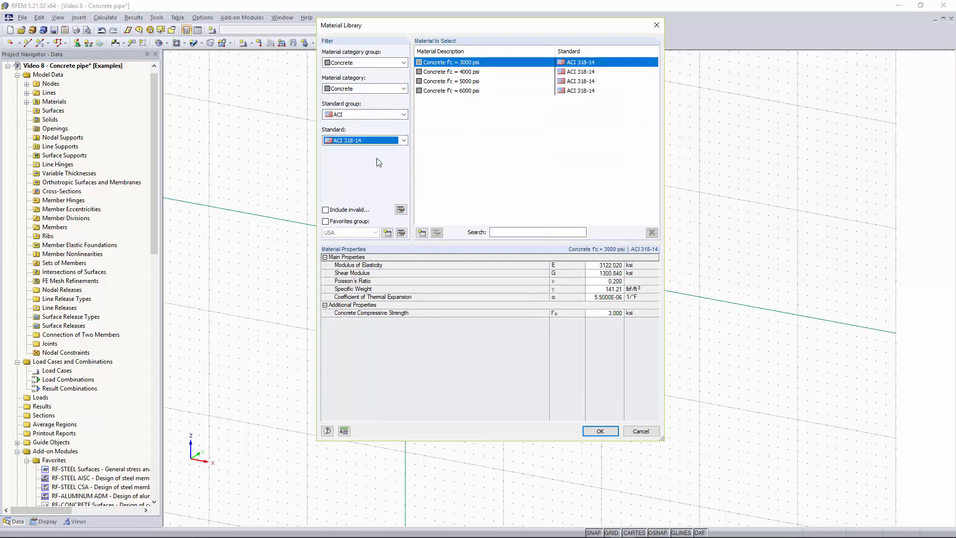
{"action": "left_click", "coordinate": [468, 72]}
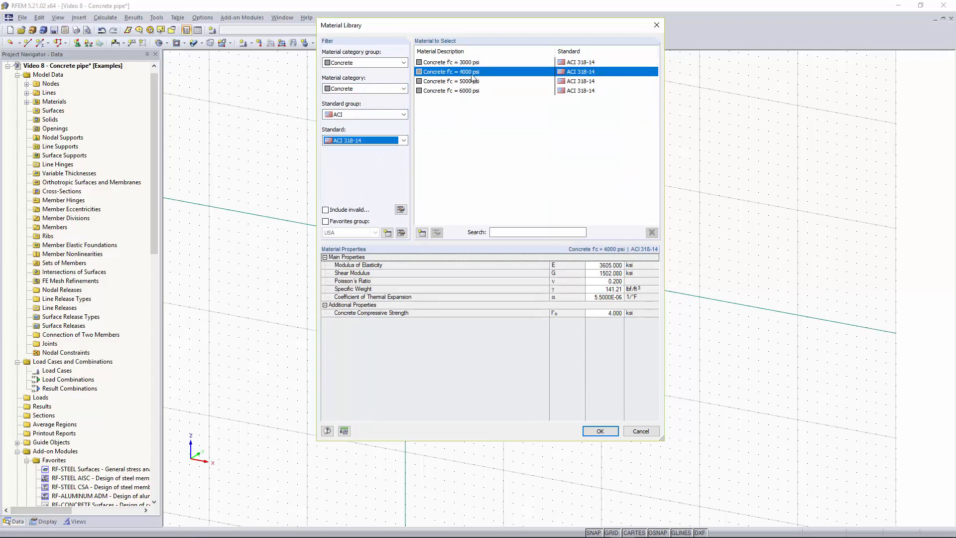
{"action": "left_click", "coordinate": [600, 431]}
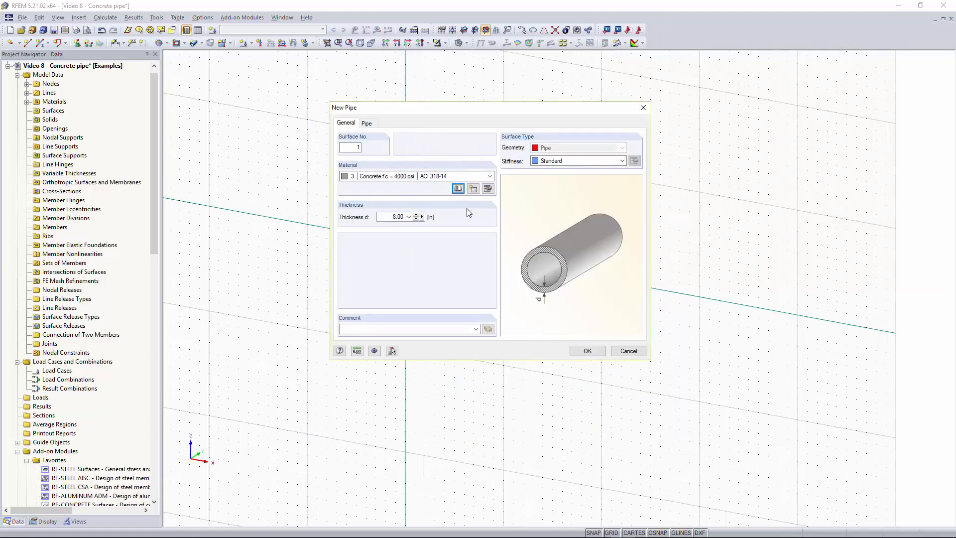
Set the pipe radius to 1 ft and generate the pipe surface around the 10 ft center line.
{"action": "left_click_drag", "start_coordinate": [388, 219], "coordinate": [436, 224]}
{"action": "left_click", "coordinate": [366, 123]}
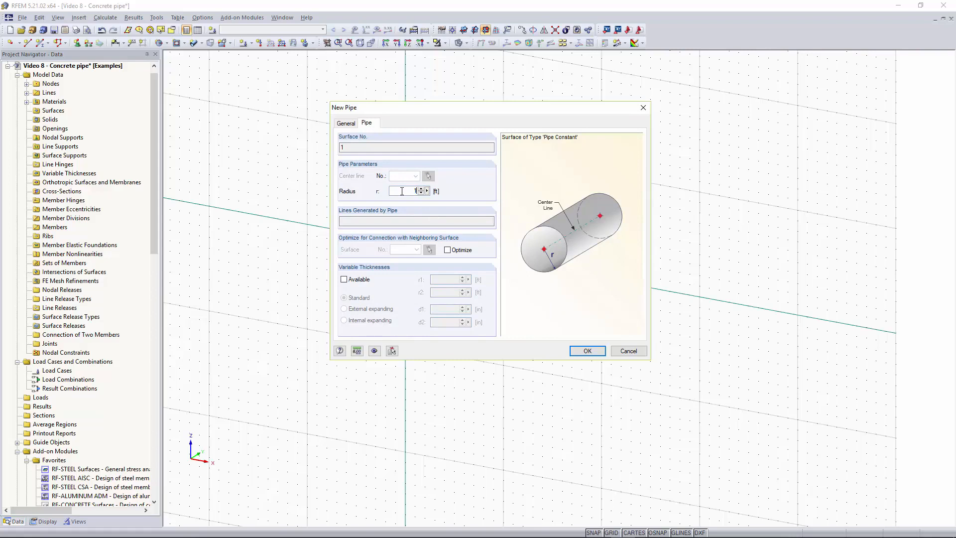
{"action": "key", "text": "Return"}
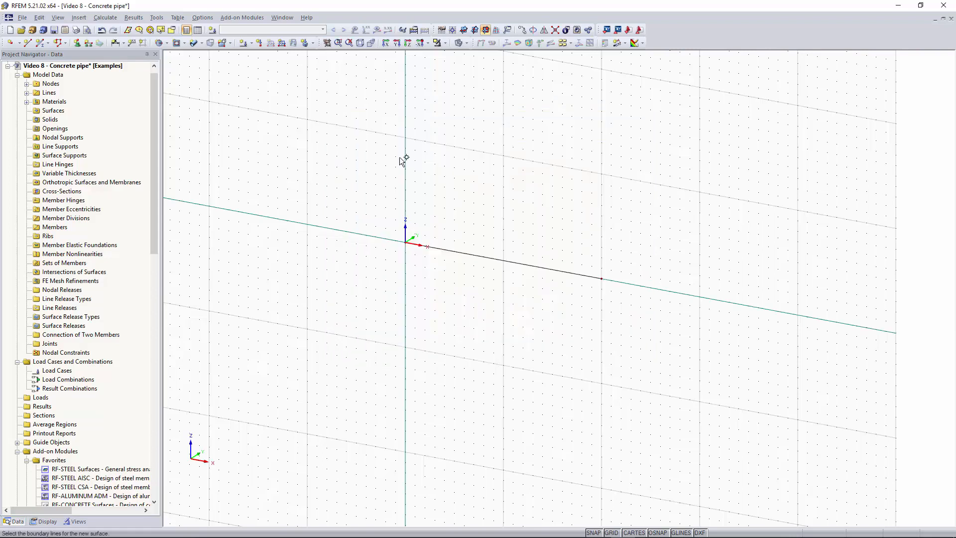
{"action": "left_click", "coordinate": [485, 255]}
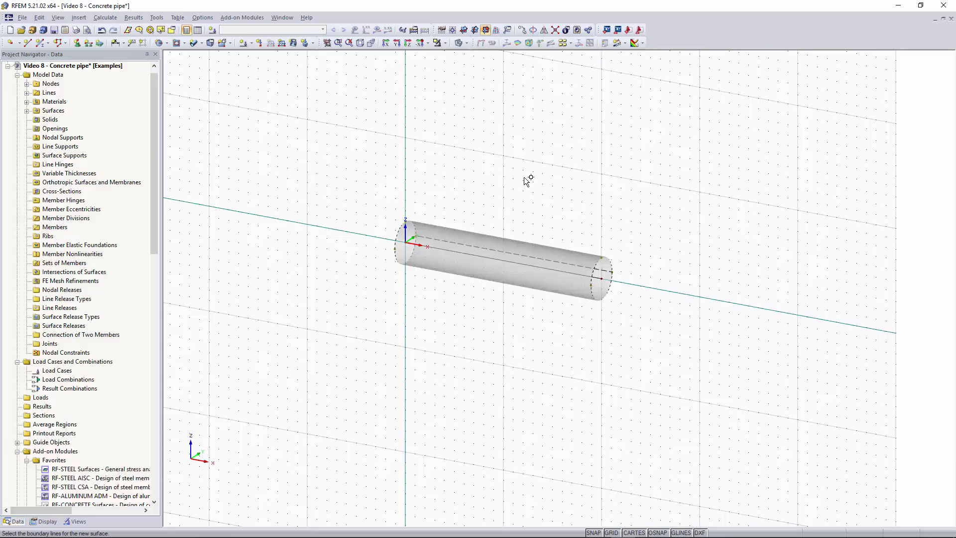
{"action": "key", "text": "Escape"}
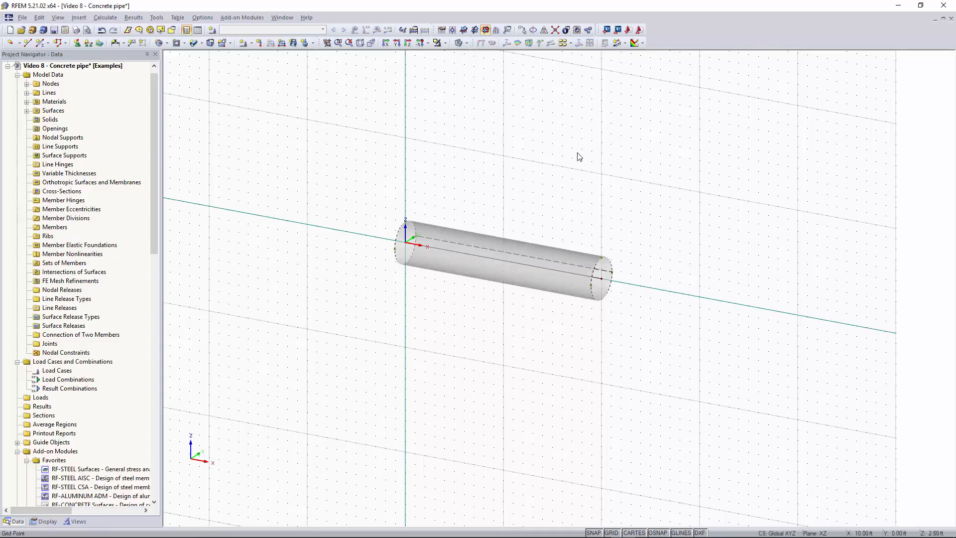
Examine the pipe surface from different angles and in different display modes, then return to the shaded display.
{"action": "middle_click_drag", "start_coordinate": [624, 224], "coordinate": [599, 225], "text": "ctrl"}
{"action": "right_click", "coordinate": [600, 225]}
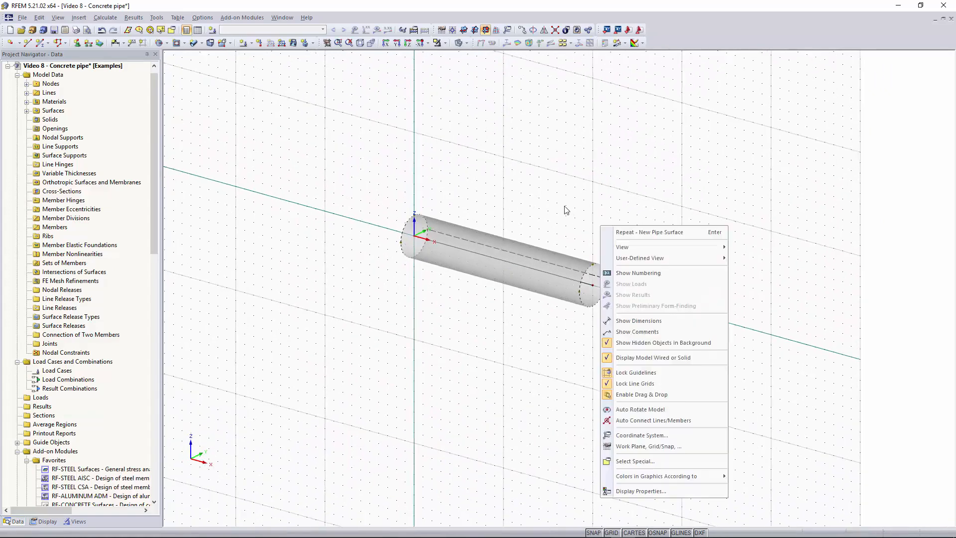
{"action": "left_click", "coordinate": [565, 207]}
{"action": "left_click", "coordinate": [548, 291]}
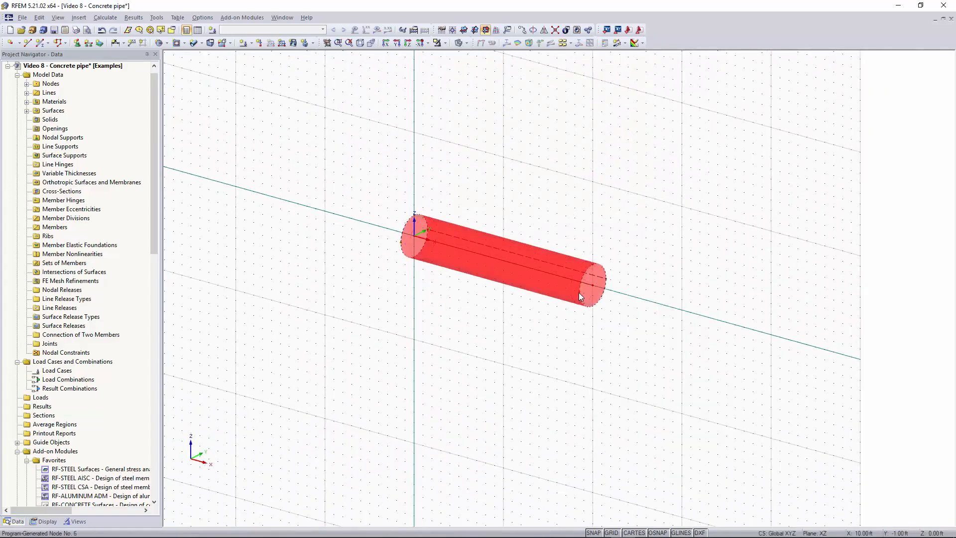
{"action": "scroll", "coordinate": [543, 296], "scroll_direction": "down", "scroll_amount": 1}
{"action": "scroll", "coordinate": [543, 297], "scroll_direction": "up", "scroll_amount": 3}
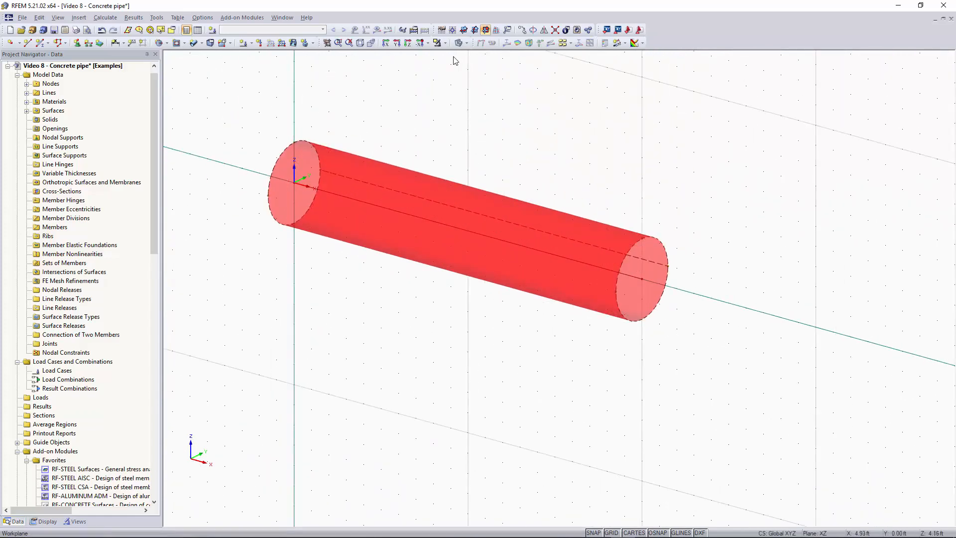
{"action": "left_click", "coordinate": [459, 44]}
{"action": "scroll", "coordinate": [537, 182], "scroll_direction": "down", "scroll_amount": 2}
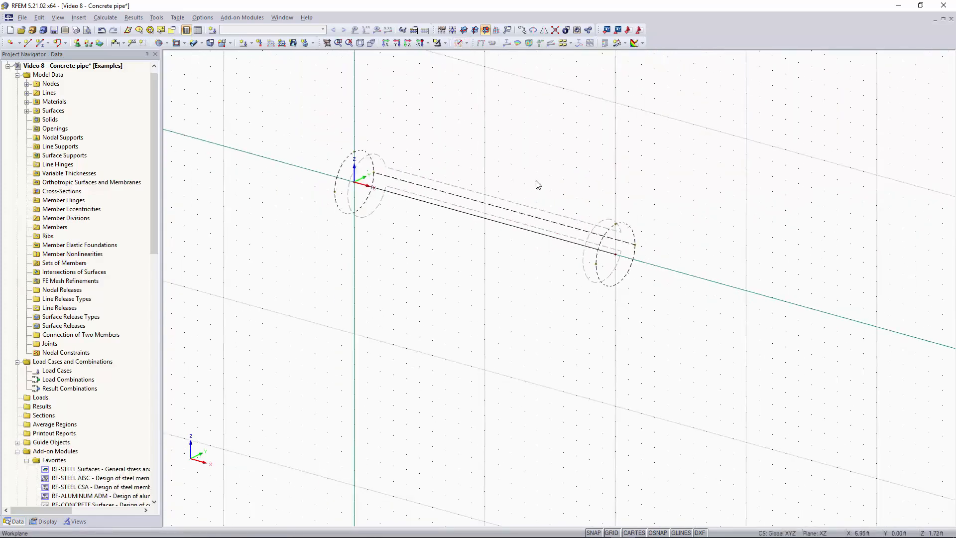
{"action": "scroll", "coordinate": [508, 176], "scroll_direction": "up", "scroll_amount": 2}
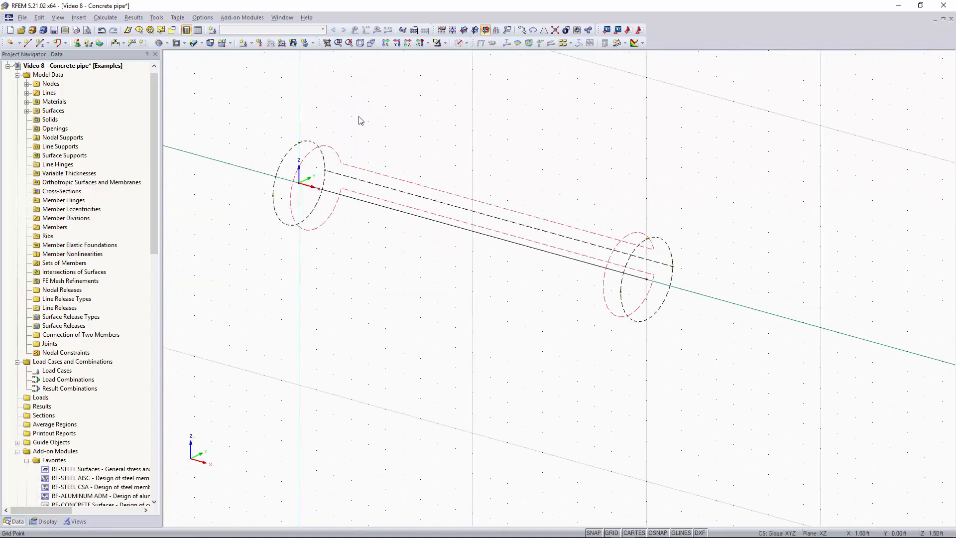
{"action": "middle_click_drag", "start_coordinate": [363, 119], "coordinate": [379, 148]}
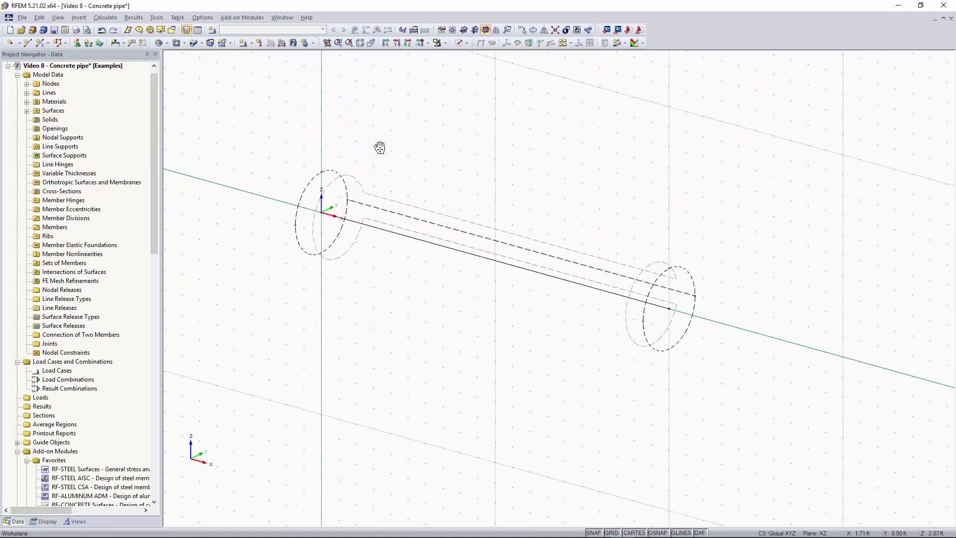
{"action": "left_click", "coordinate": [458, 43]}
{"action": "left_click", "coordinate": [458, 44]}
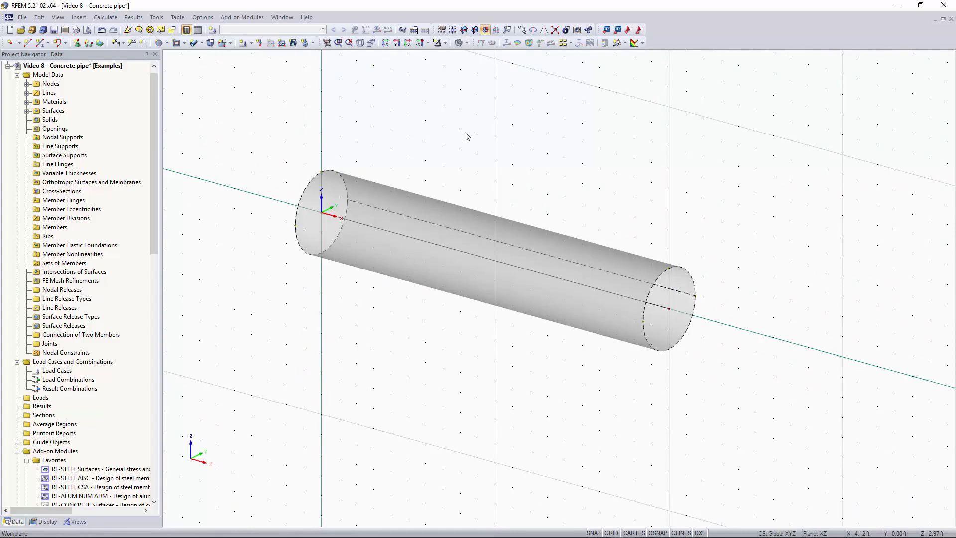
Split the pipe surface with 3 divisions in each direction at relative distances 0.25, 0.50 and 0.75.
{"action": "scroll", "coordinate": [643, 196], "scroll_direction": "down", "scroll_amount": 2}
{"action": "scroll", "coordinate": [643, 197], "scroll_direction": "up", "scroll_amount": 2}
{"action": "scroll", "coordinate": [311, 137], "scroll_direction": "down", "scroll_amount": 2}
{"action": "middle_click_drag", "start_coordinate": [534, 159], "coordinate": [593, 195]}
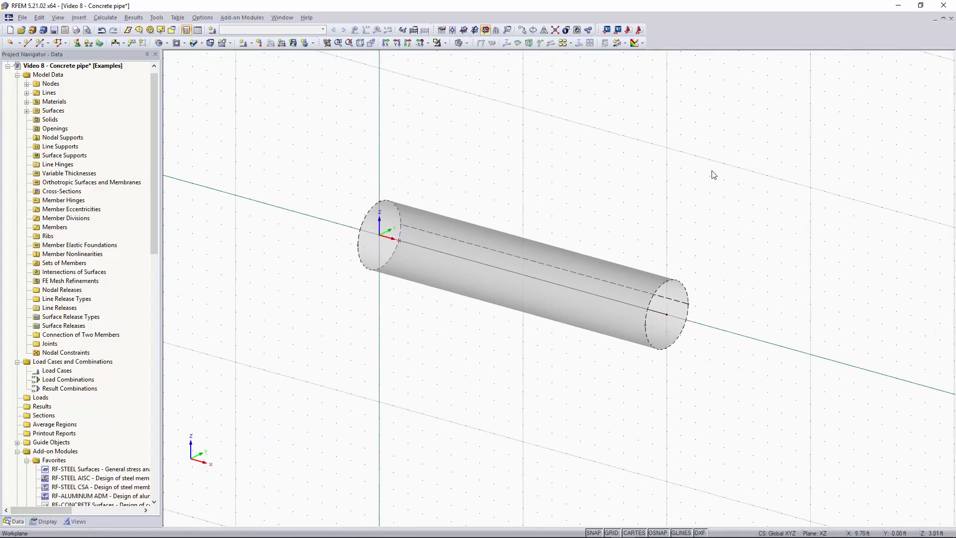
{"action": "left_click_drag", "start_coordinate": [800, 102], "coordinate": [294, 437]}
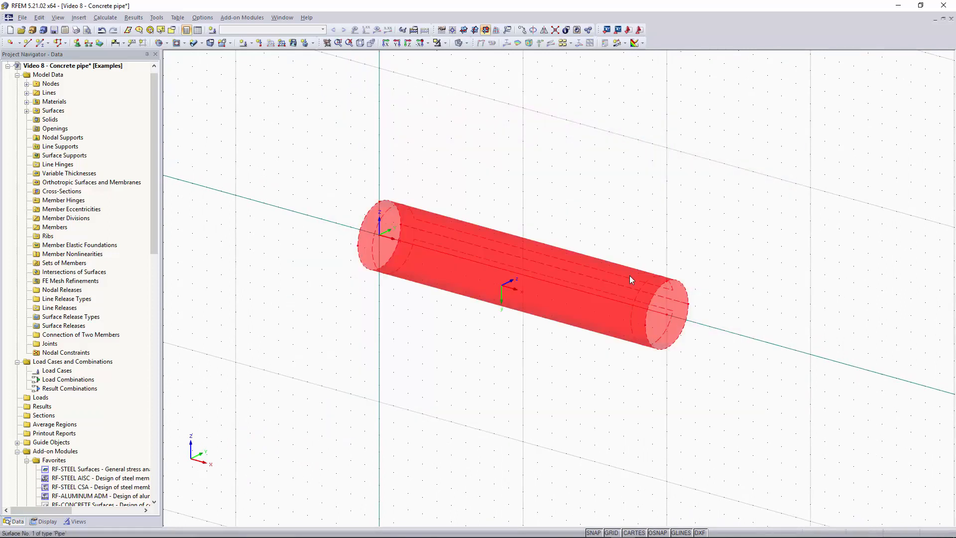
{"action": "right_click", "coordinate": [611, 295]}
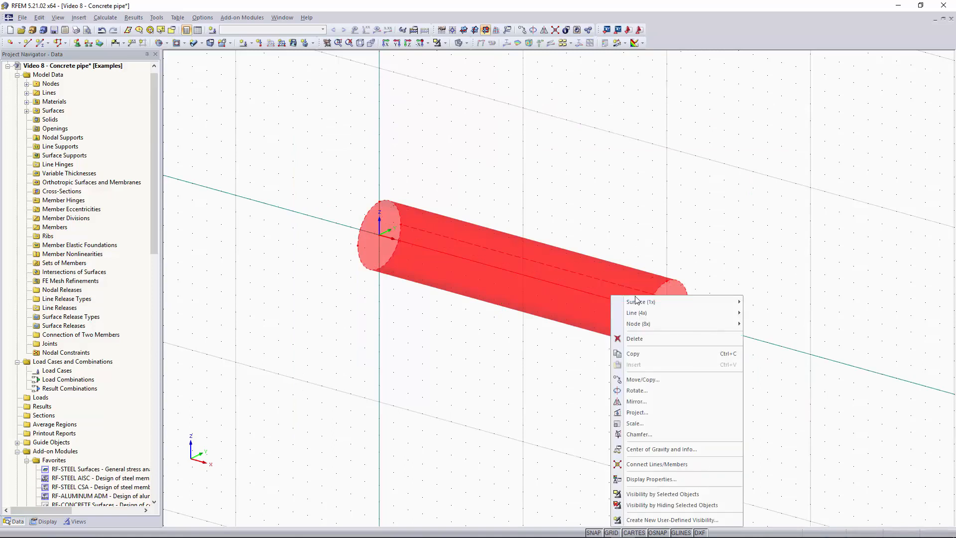
{"action": "mouse_move", "coordinate": [637, 302]}
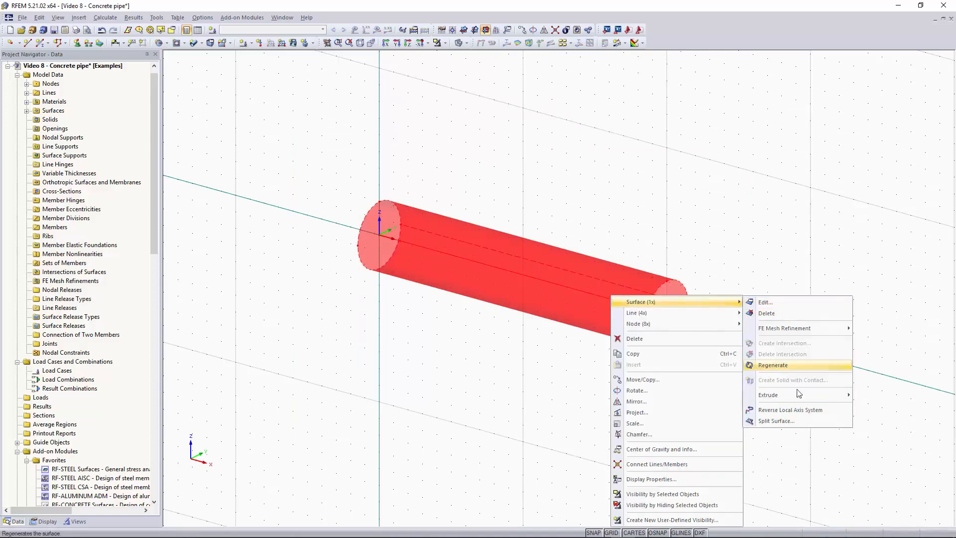
{"action": "left_click", "coordinate": [800, 422]}
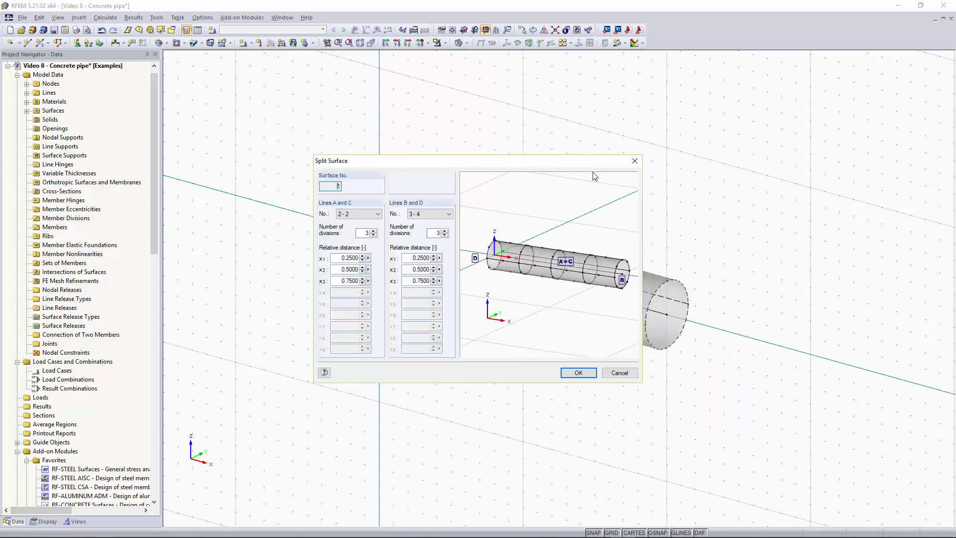
{"action": "left_click_drag", "start_coordinate": [586, 165], "coordinate": [528, 164]}
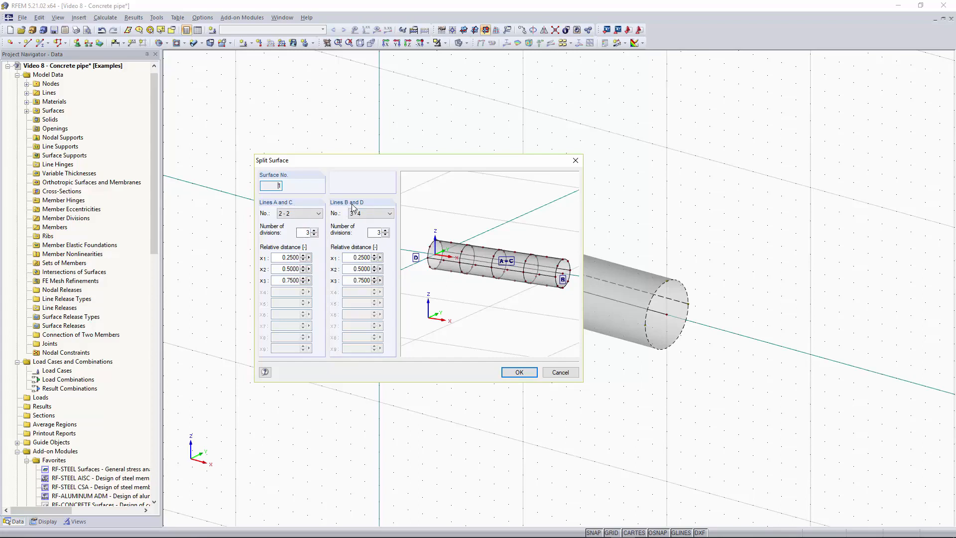
{"action": "left_click", "coordinate": [520, 373]}
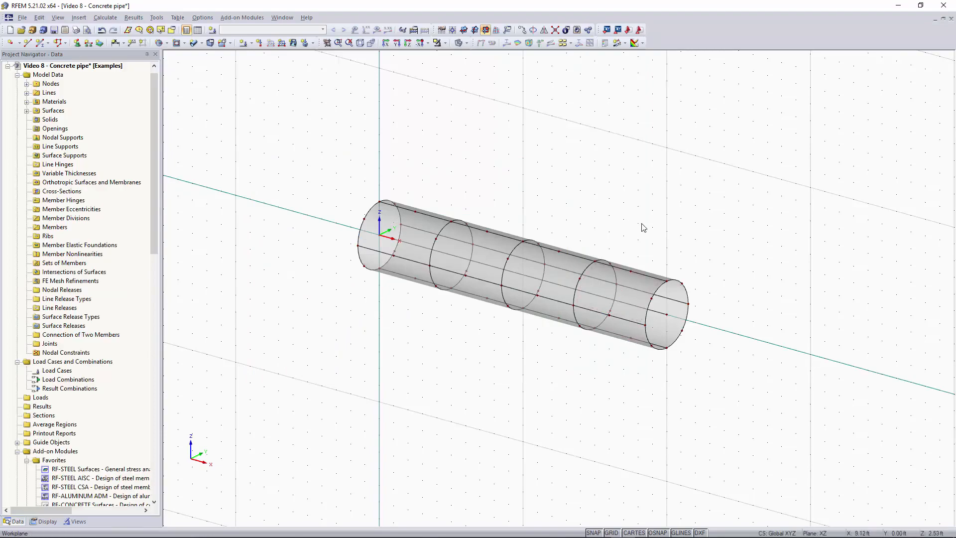
Examine the individual quadrangle surfaces and boundary lines of the split pipe from different angles.
{"action": "middle_click_drag", "start_coordinate": [628, 225], "coordinate": [625, 205], "text": "ctrl"}
{"action": "right_click", "coordinate": [625, 206]}
{"action": "left_click", "coordinate": [486, 260]}
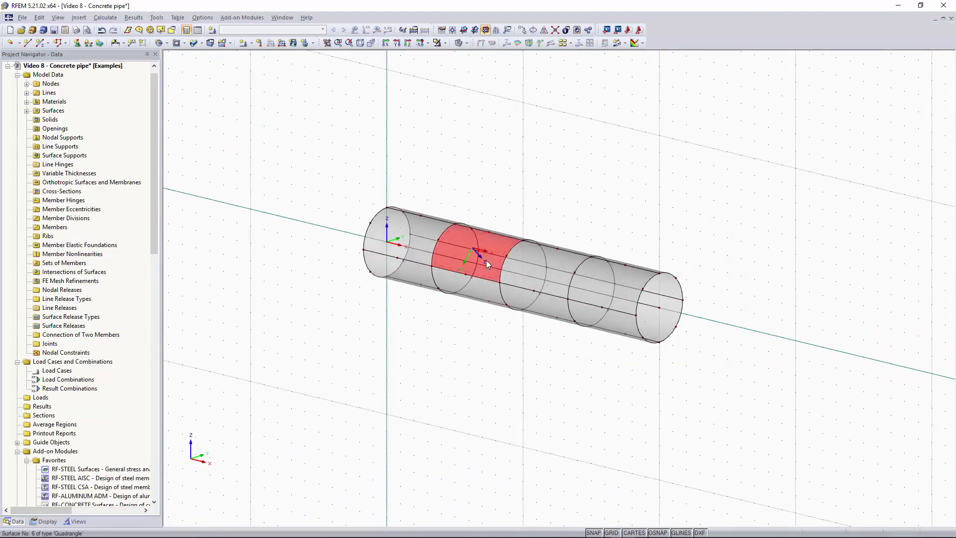
{"action": "left_click", "coordinate": [598, 282]}
{"action": "left_click", "coordinate": [529, 266]}
{"action": "left_click", "coordinate": [532, 313]}
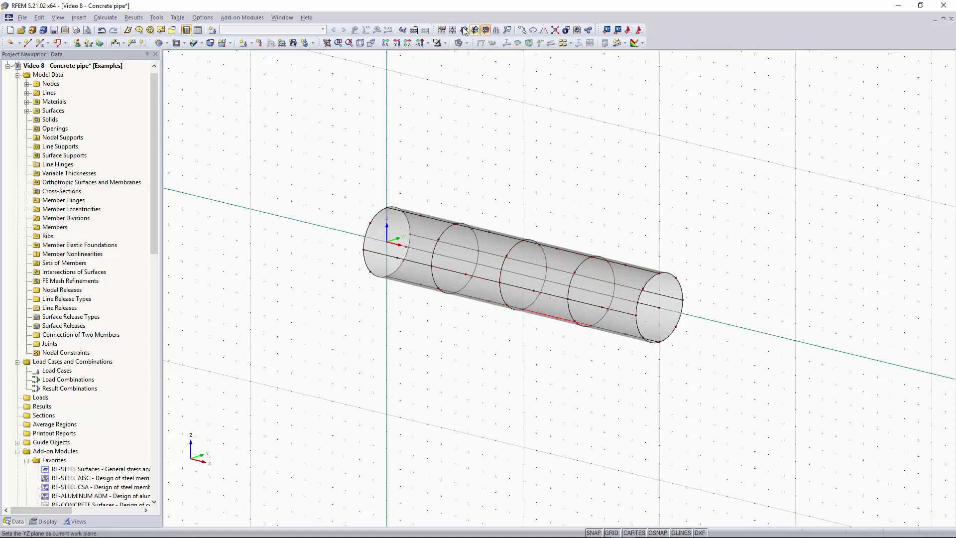
{"action": "middle_click_drag", "start_coordinate": [699, 258], "coordinate": [478, 237], "text": "ctrl"}
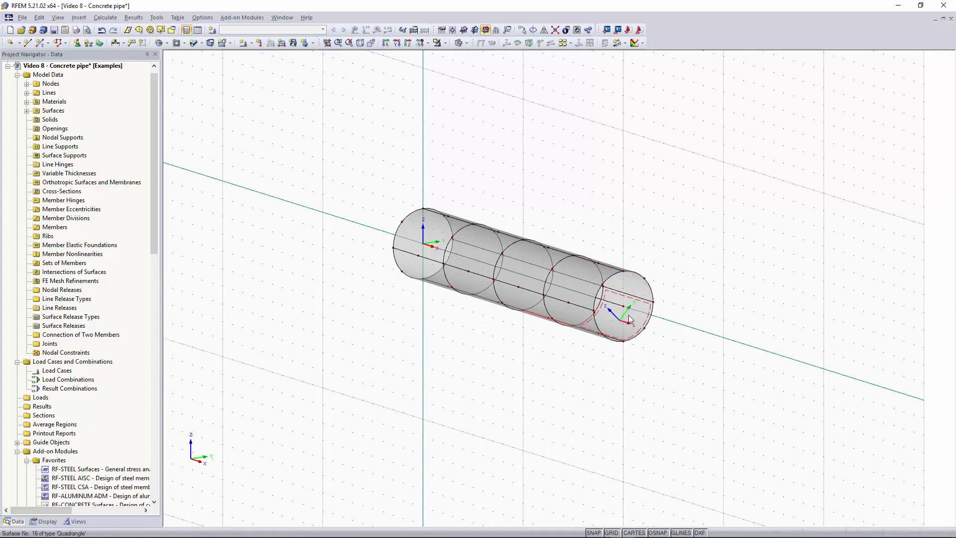
Set the YZ plane as the current work plane.
{"action": "left_click", "coordinate": [475, 33]}
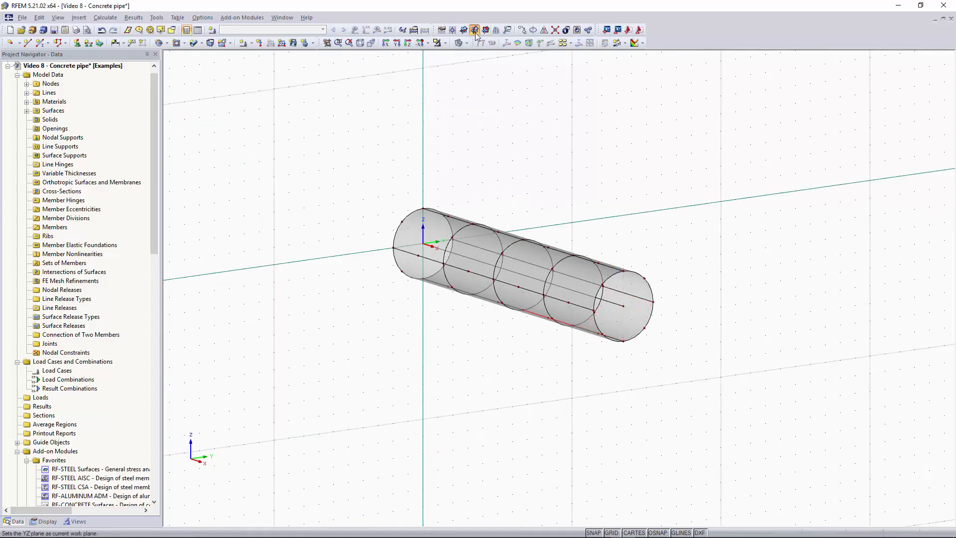
{"action": "middle_click_drag", "start_coordinate": [487, 118], "coordinate": [532, 157], "text": "ctrl"}
{"action": "right_click", "coordinate": [531, 157]}
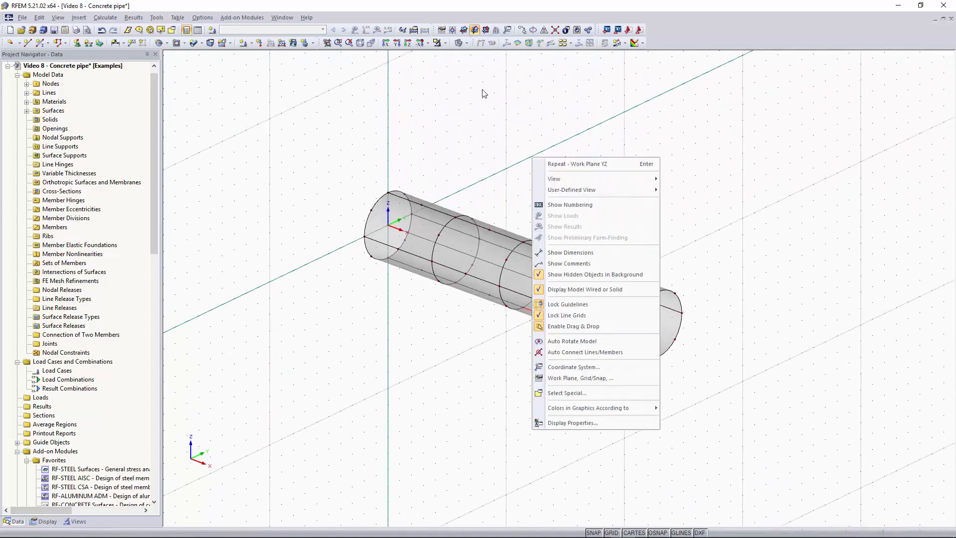
{"action": "left_click", "coordinate": [477, 87]}
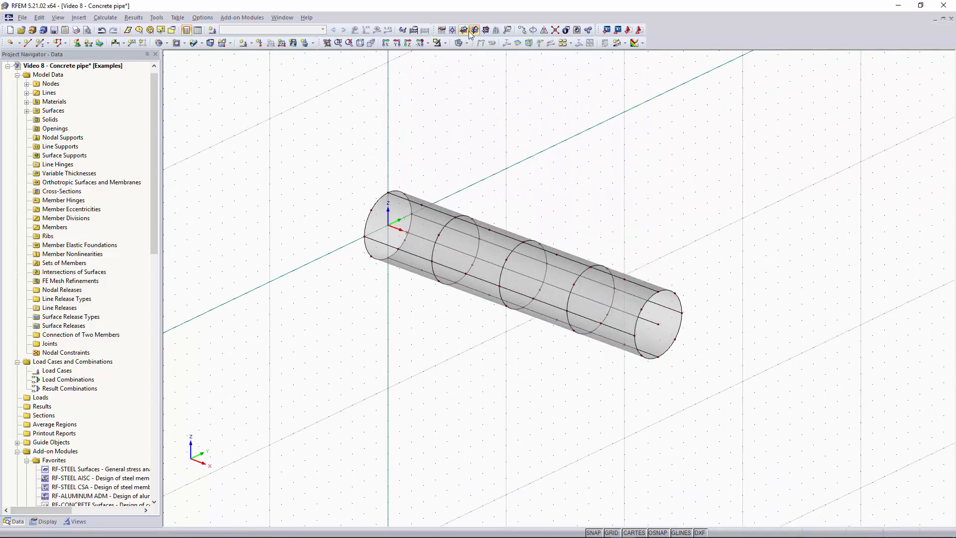
Place hinged nodal supports on all nodes at the pipe end that lies at the origin.
{"action": "left_click", "coordinate": [77, 44]}
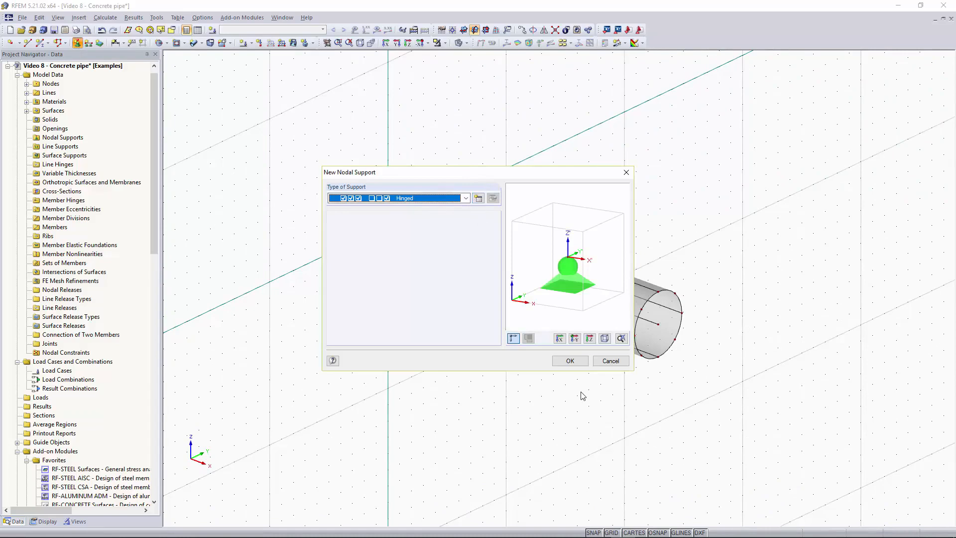
{"action": "left_click", "coordinate": [571, 361]}
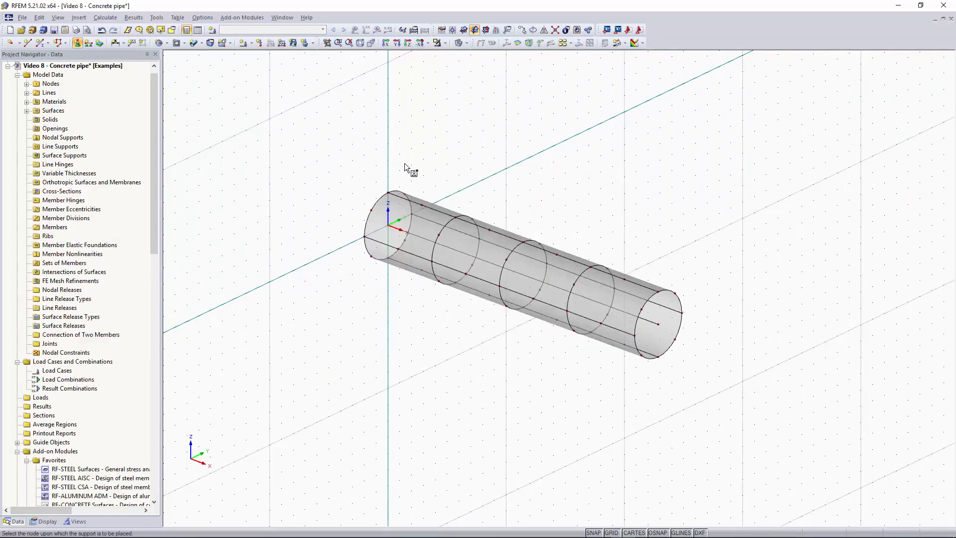
{"action": "middle_click_drag", "start_coordinate": [408, 161], "coordinate": [526, 148], "text": "ctrl"}
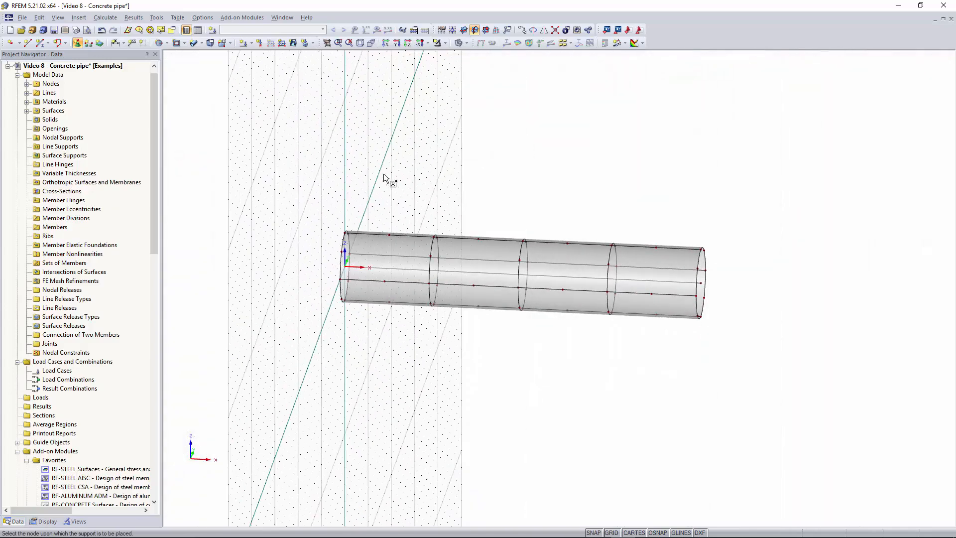
{"action": "left_click_drag", "start_coordinate": [313, 336], "coordinate": [368, 192]}
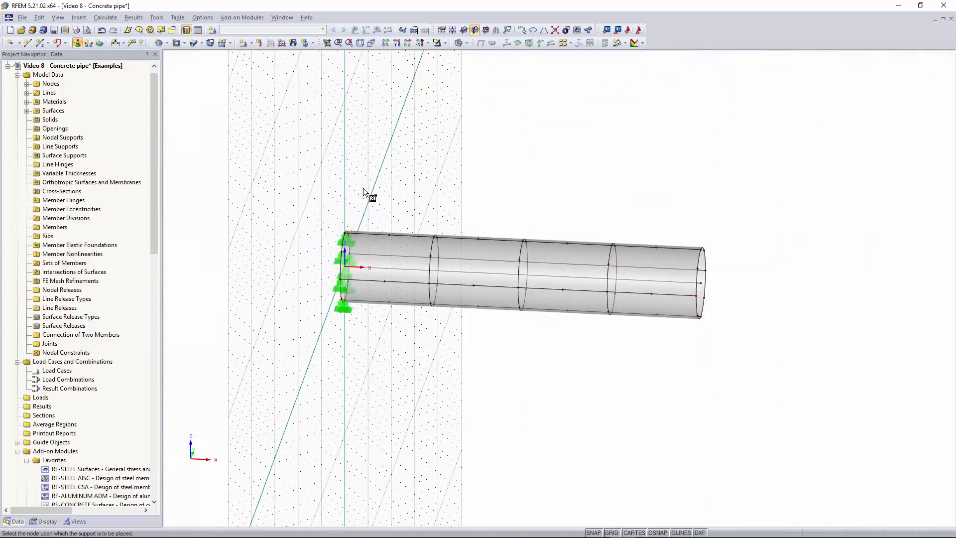
{"action": "key", "text": "Escape"}
Delete the nodal support on the center line node at the supported pipe end, keeping those around the ring.
{"action": "mouse_move", "coordinate": [403, 192]}
{"action": "middle_mouse_down", "text": "ctrl"}
{"action": "mouse_move", "coordinate": [335, 203]}
{"action": "mouse_move", "coordinate": [397, 202]}
{"action": "middle_mouse_up", "text": "ctrl"}
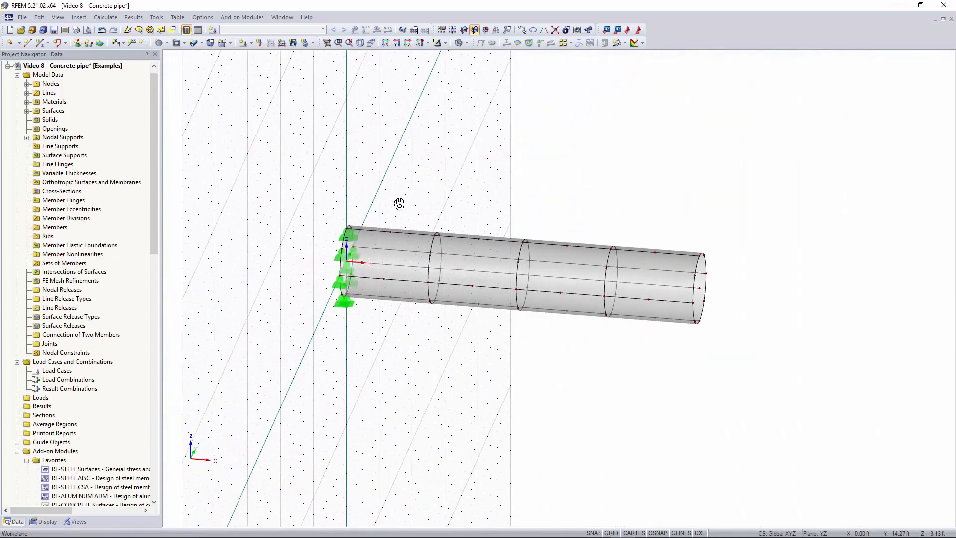
{"action": "mouse_move", "coordinate": [547, 233]}
{"action": "right_mouse_down"}
{"action": "mouse_move", "coordinate": [620, 227]}
{"action": "mouse_move", "coordinate": [560, 222]}
{"action": "right_mouse_up"}
{"action": "left_click", "coordinate": [379, 204]}
{"action": "scroll", "coordinate": [378, 204], "scroll_direction": "up", "scroll_amount": 6}
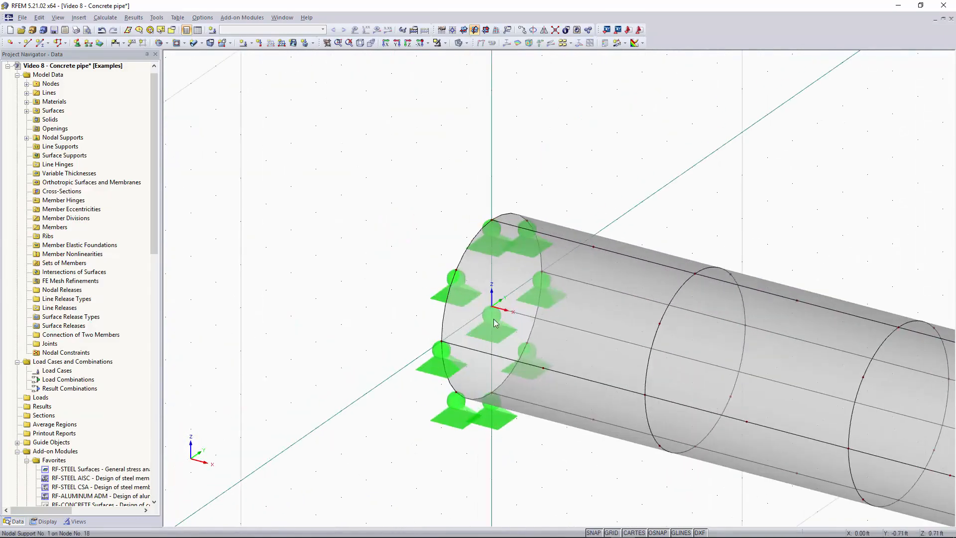
{"action": "left_click", "coordinate": [506, 334]}
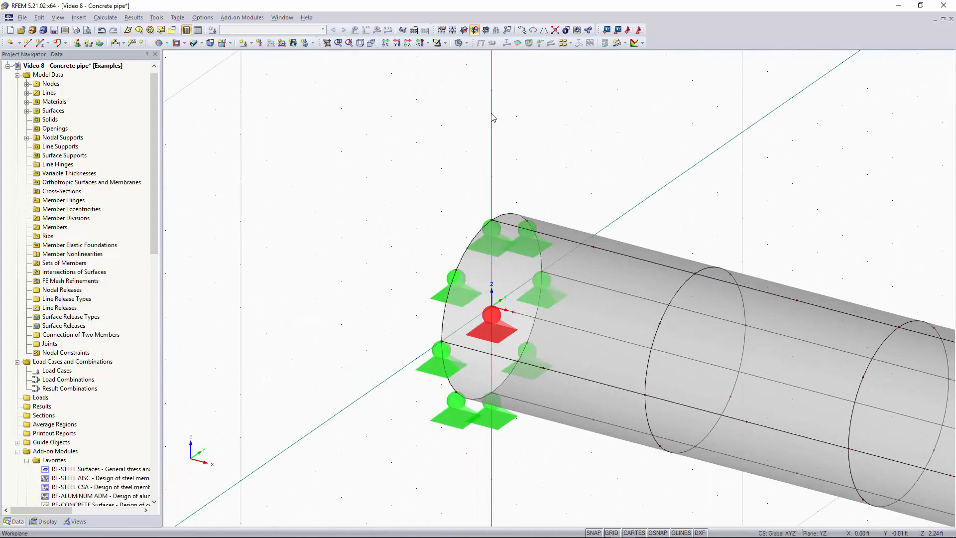
{"action": "key", "text": "Delete"}
{"action": "scroll", "coordinate": [631, 167], "scroll_direction": "down", "scroll_amount": 3}
{"action": "middle_click_drag", "start_coordinate": [929, 257], "coordinate": [662, 217]}
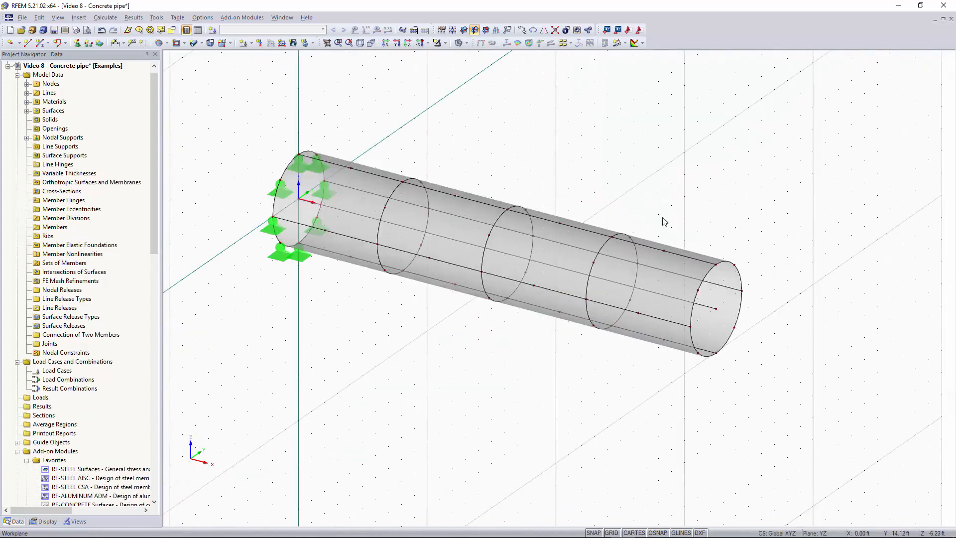
Move the work plane origin to the center line node at the pipe's unsupported end.
{"action": "scroll", "coordinate": [762, 267], "scroll_direction": "down", "scroll_amount": 2}
{"action": "middle_click_drag", "start_coordinate": [771, 272], "coordinate": [621, 216]}
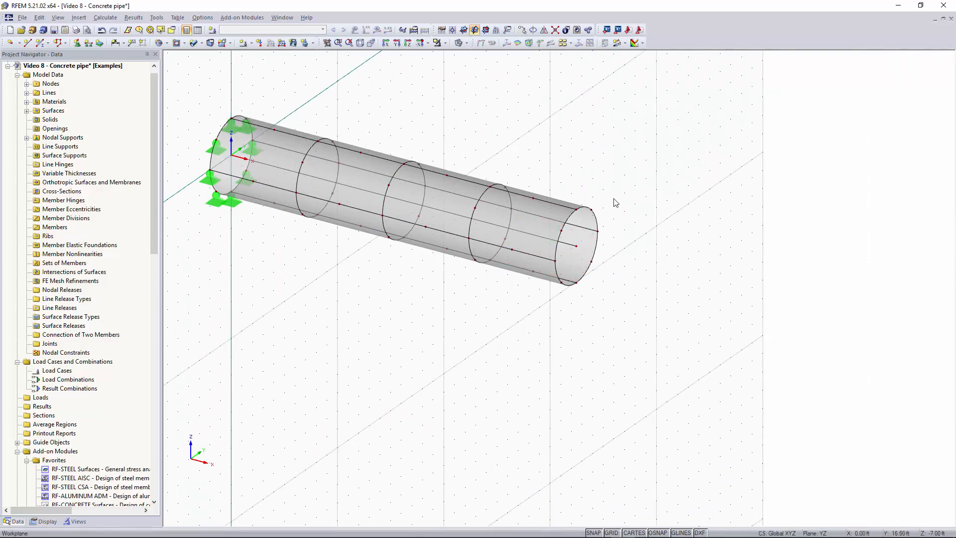
{"action": "left_click", "coordinate": [453, 31]}
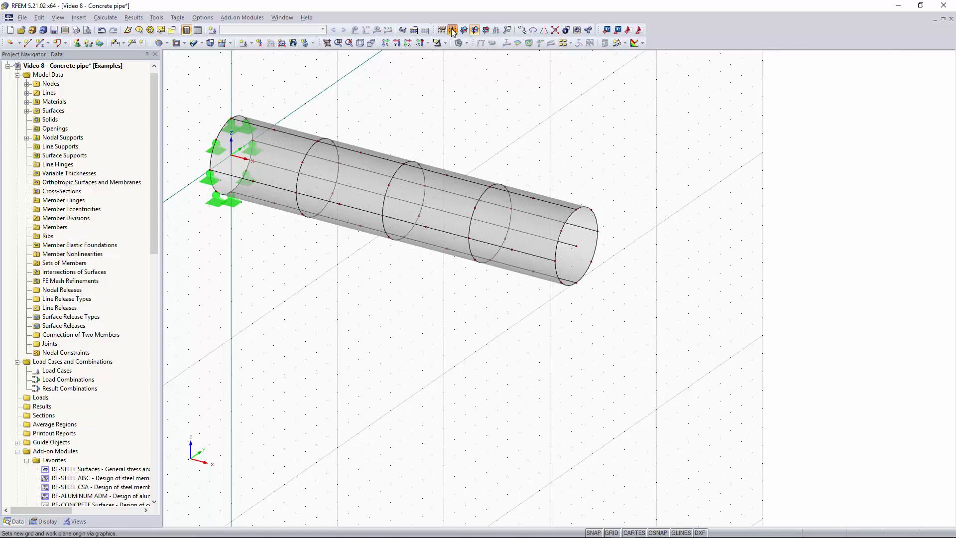
{"action": "left_click", "coordinate": [578, 245]}
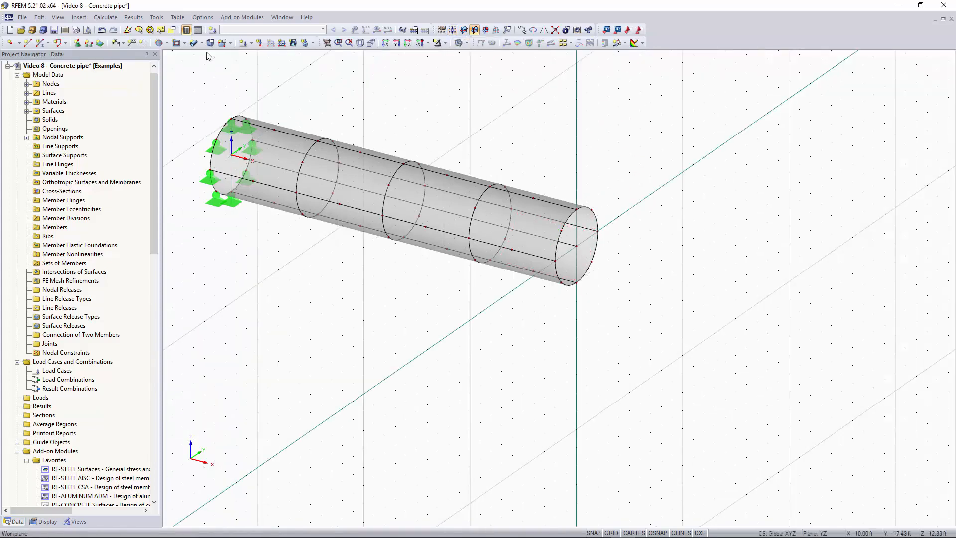
Create a circular surface with Rigid stiffness closing the unsupported pipe end, from the center line node out to the pipe's edge.
{"action": "left_click", "coordinate": [166, 44]}
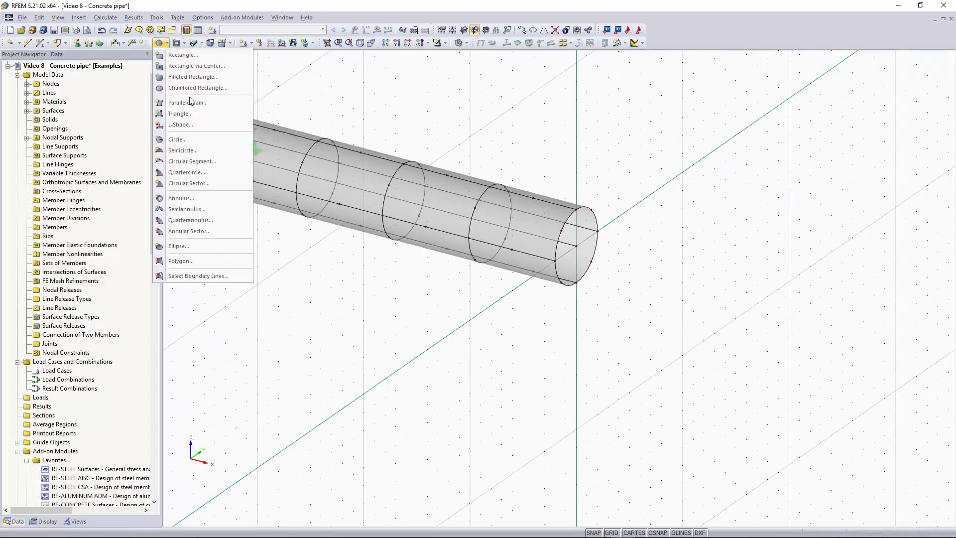
{"action": "left_click", "coordinate": [189, 138]}
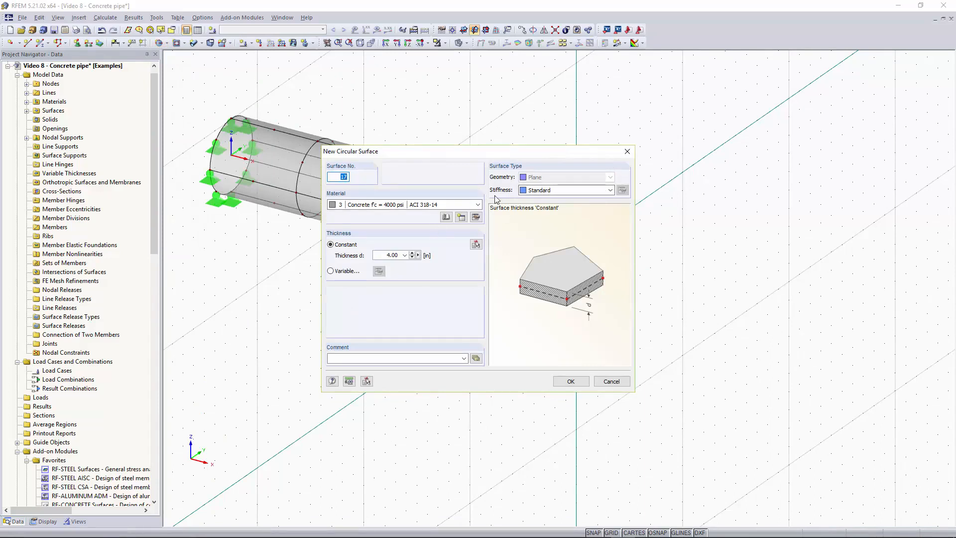
{"action": "left_click", "coordinate": [584, 192]}
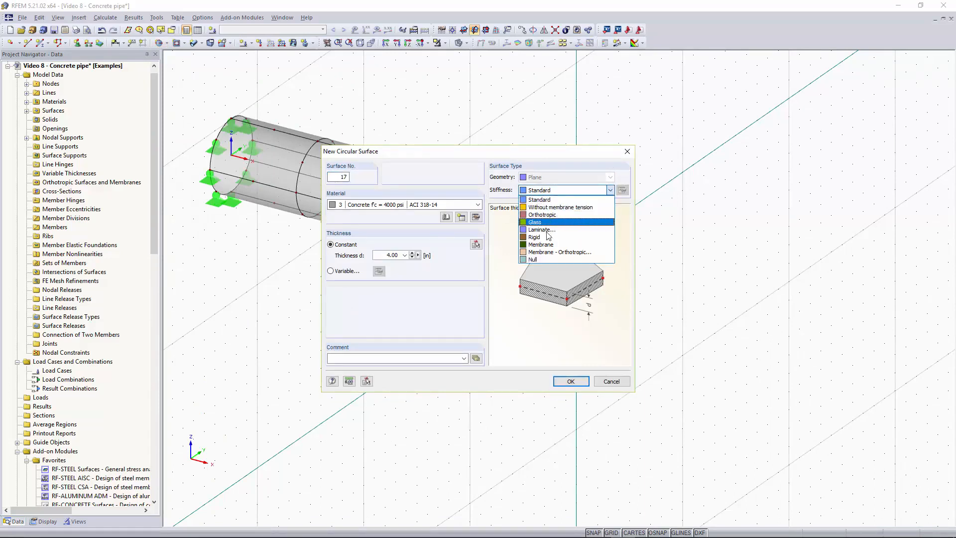
{"action": "left_click", "coordinate": [545, 238]}
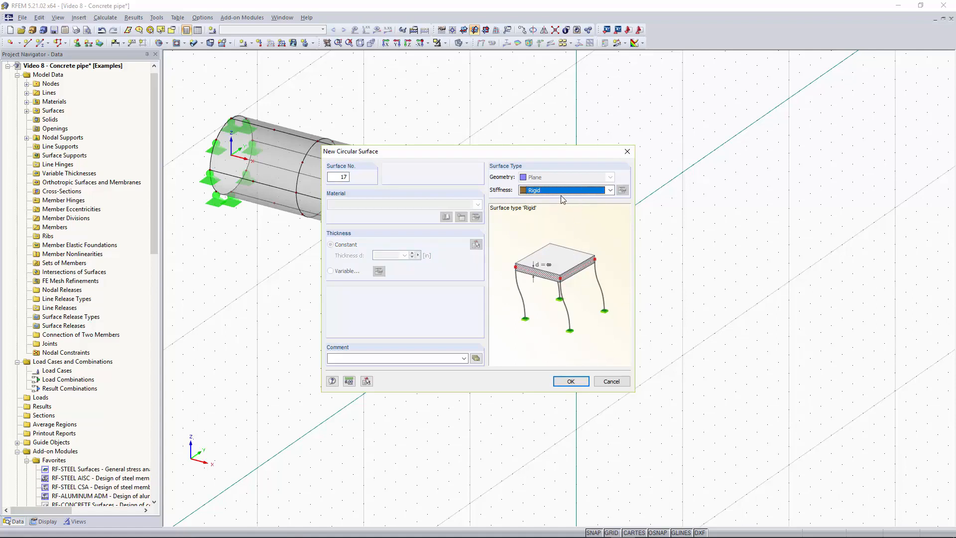
{"action": "left_click", "coordinate": [571, 381]}
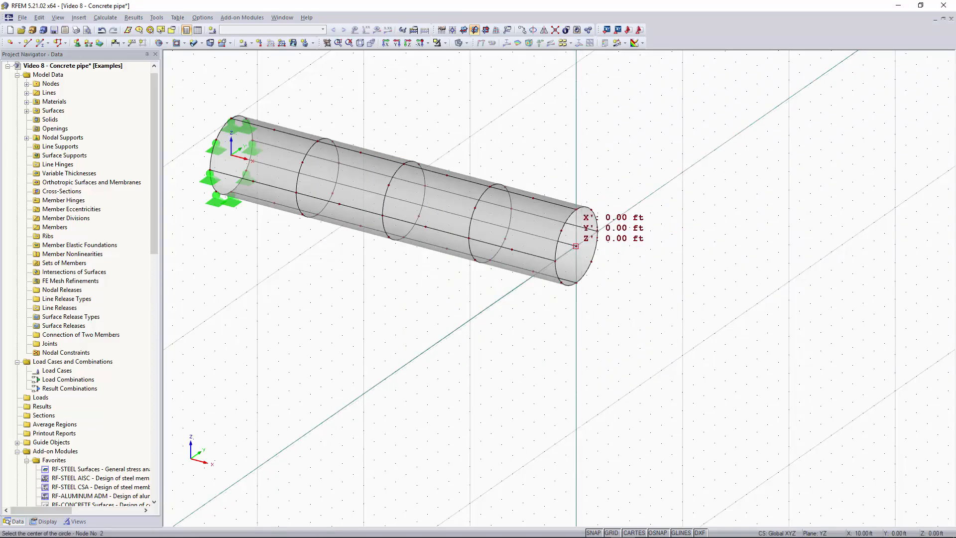
{"action": "left_click", "coordinate": [576, 246]}
{"action": "left_click", "coordinate": [575, 209]}
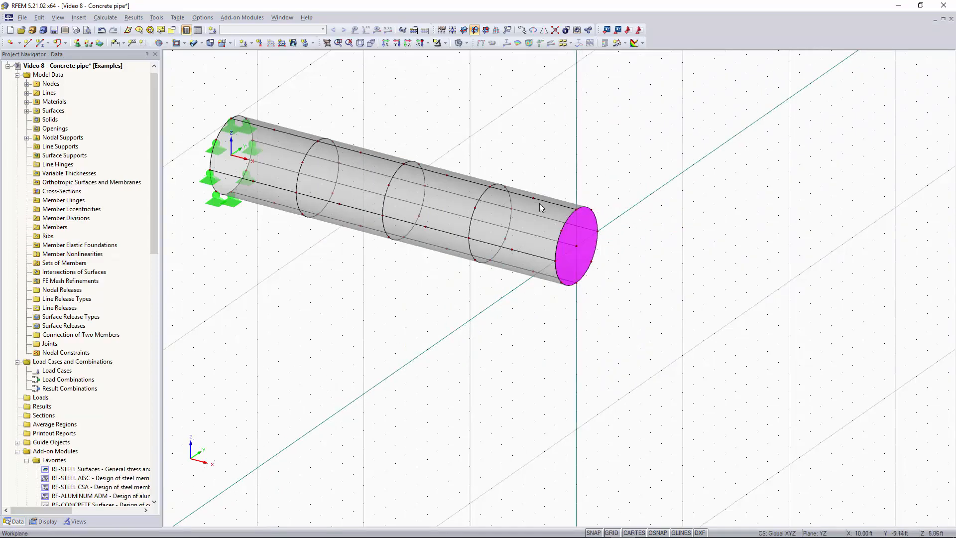
{"action": "left_click", "coordinate": [588, 237]}
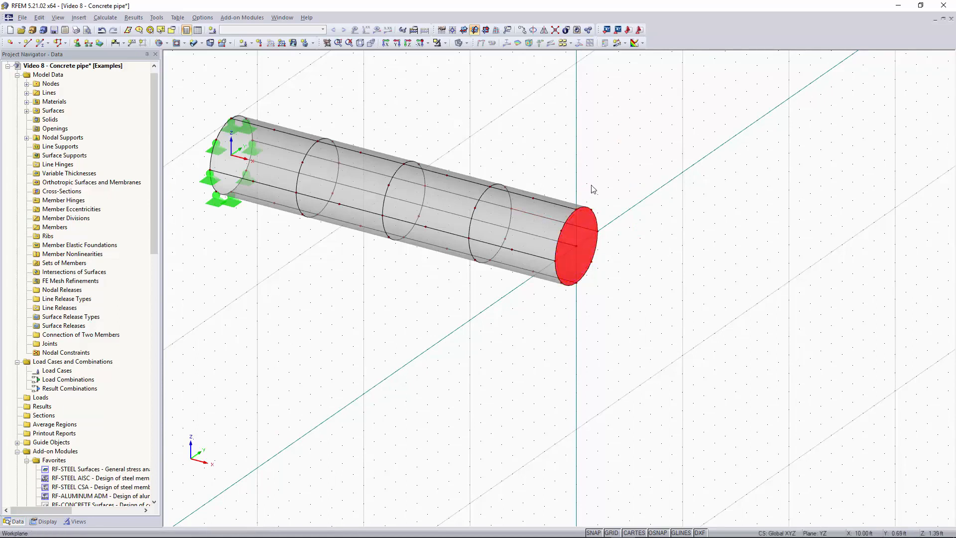
{"action": "left_click", "coordinate": [530, 226]}
{"action": "left_click", "coordinate": [422, 193]}
{"action": "left_click", "coordinate": [362, 186]}
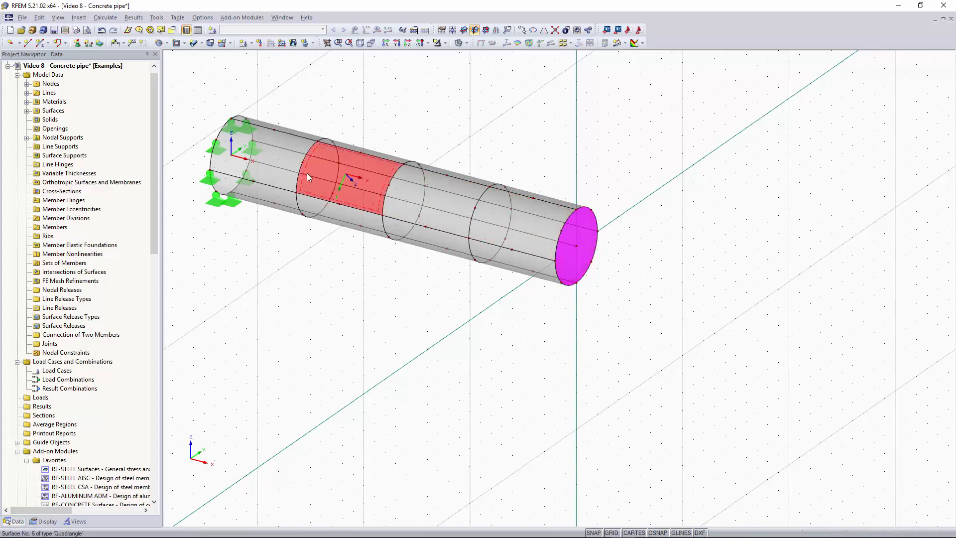
{"action": "left_click", "coordinate": [278, 167]}
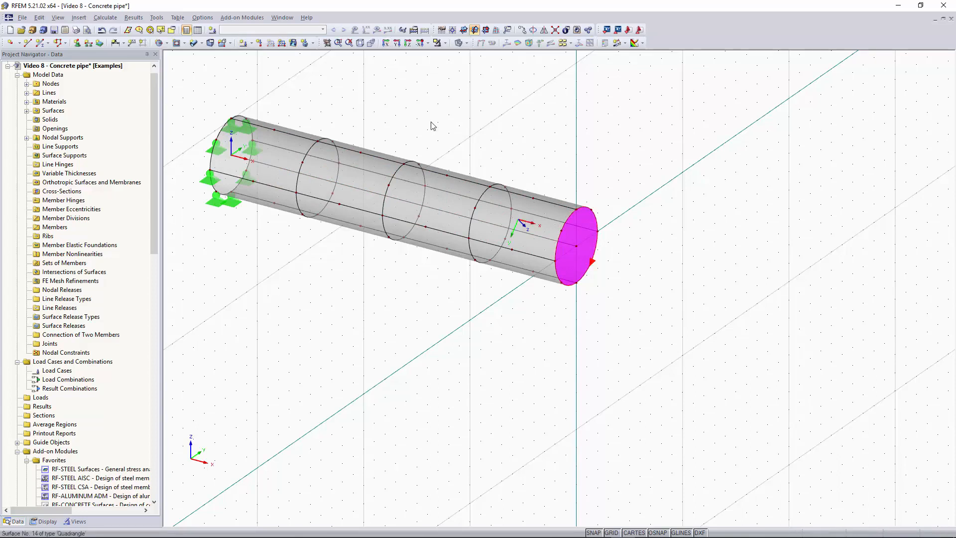
Start a new nodal load and set up load case LC1 "Dead load", category Dead, with self-weight deactivated.
{"action": "left_click", "coordinate": [259, 43]}
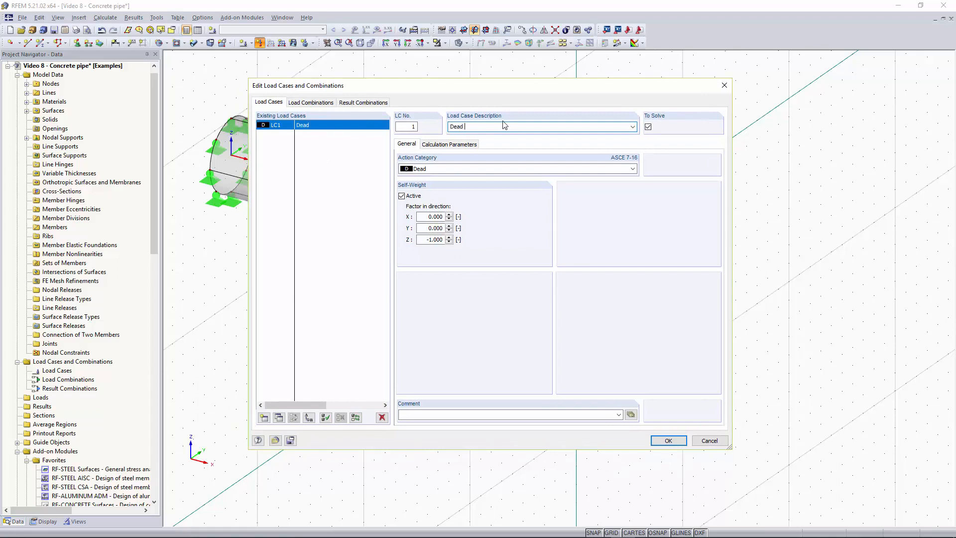
{"action": "left_click", "coordinate": [402, 197]}
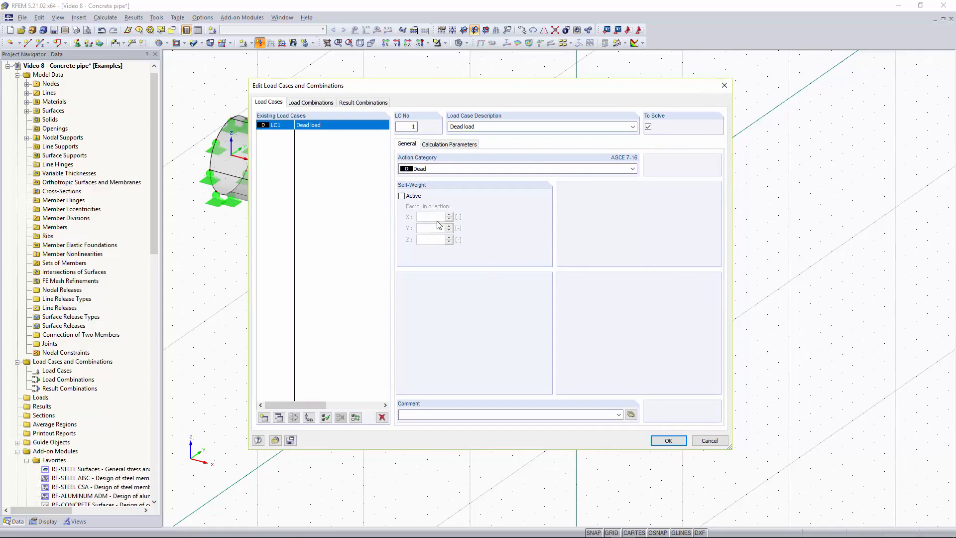
{"action": "left_click", "coordinate": [668, 440]}
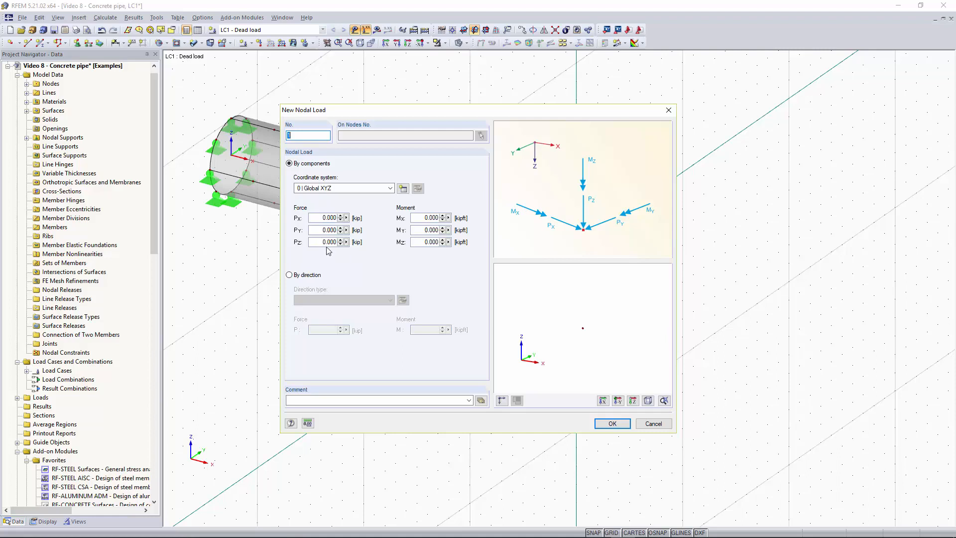
Apply a nodal load with PX 30 kip and MX 15 kipft to the center node of the rigid end surface.
{"action": "left_click", "coordinate": [318, 218]}
{"action": "type", "text": "30"}
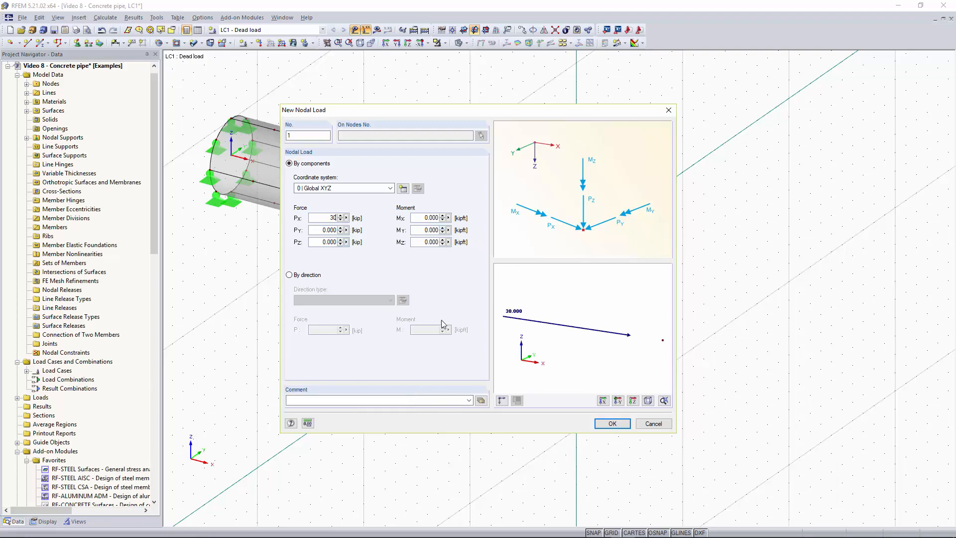
{"action": "left_click", "coordinate": [428, 217]}
{"action": "type", "text": "15"}
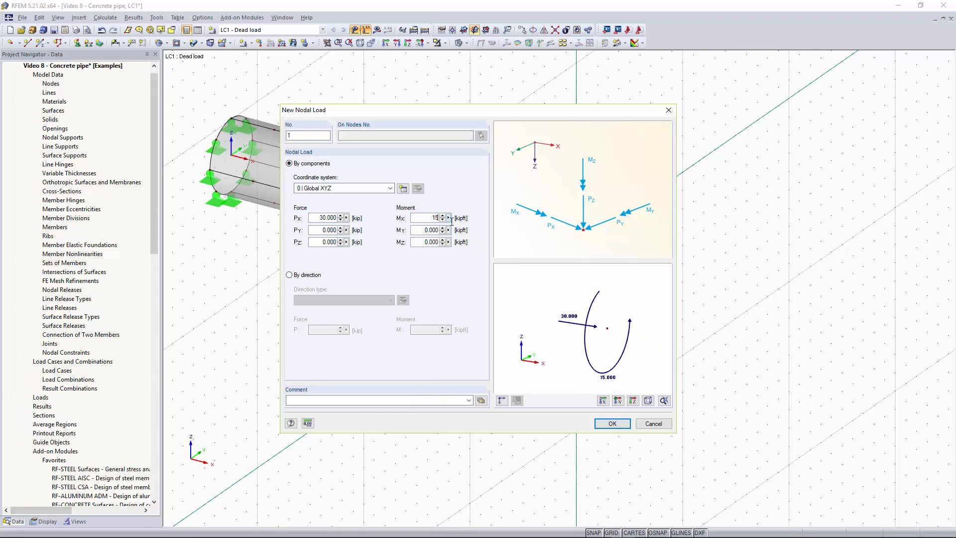
{"action": "left_click", "coordinate": [613, 424]}
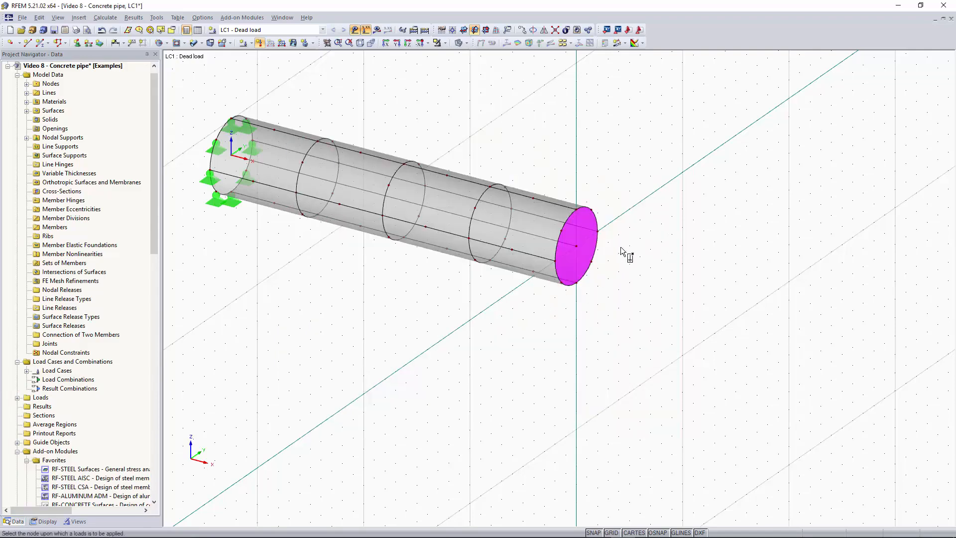
{"action": "left_click", "coordinate": [573, 252]}
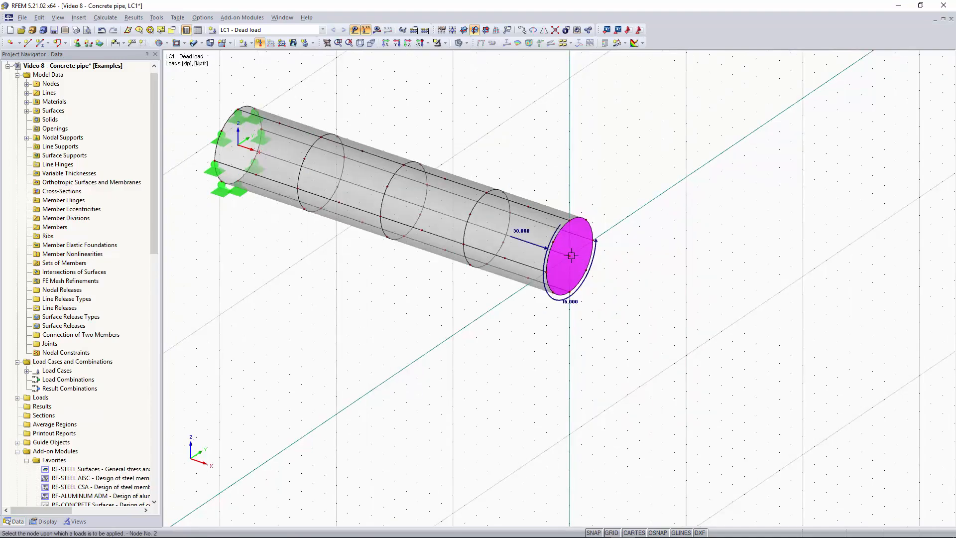
{"action": "right_click", "coordinate": [634, 237]}
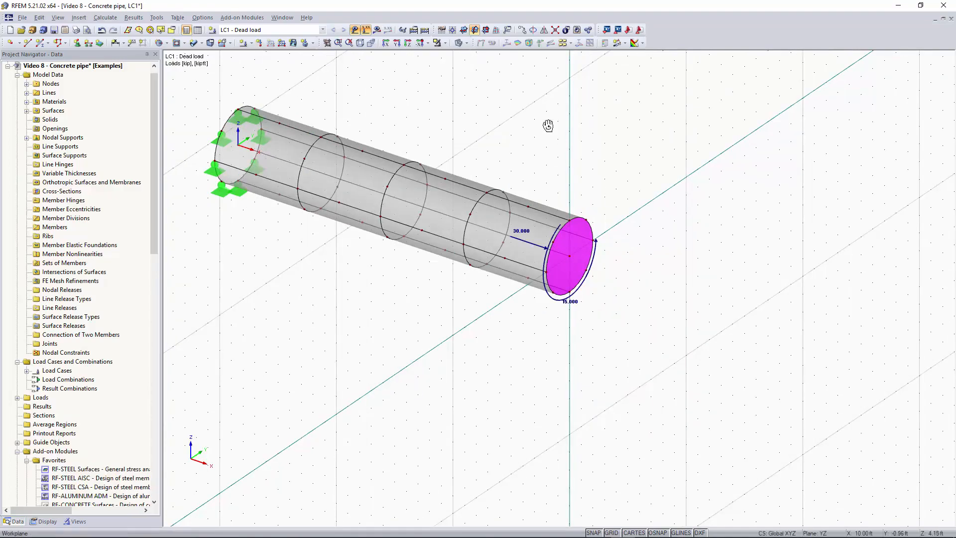
Calculate the model's results and inspect the global deformations u of the pipe from several angles.
{"action": "middle_click_drag", "start_coordinate": [547, 125], "coordinate": [595, 186], "text": "ctrl"}
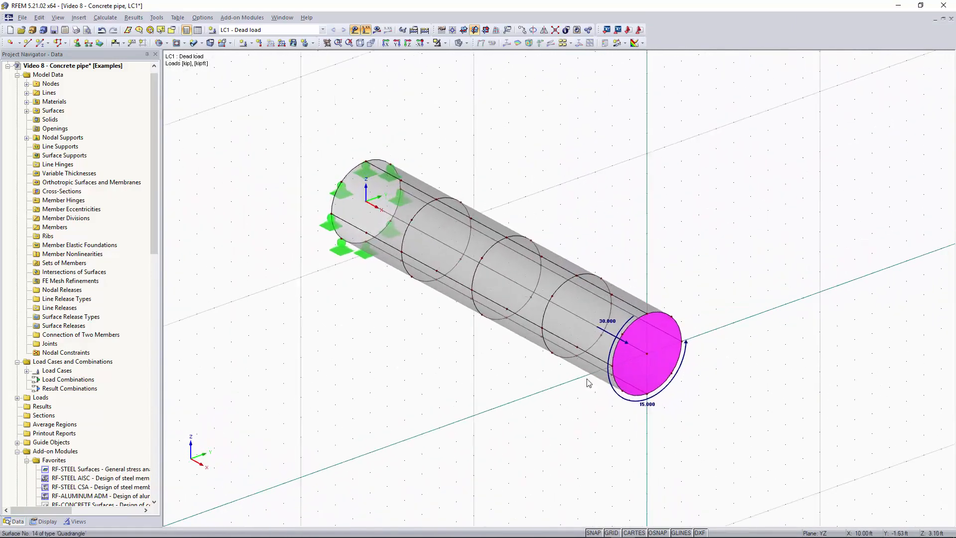
{"action": "middle_click_drag", "start_coordinate": [667, 179], "coordinate": [592, 161], "text": "ctrl"}
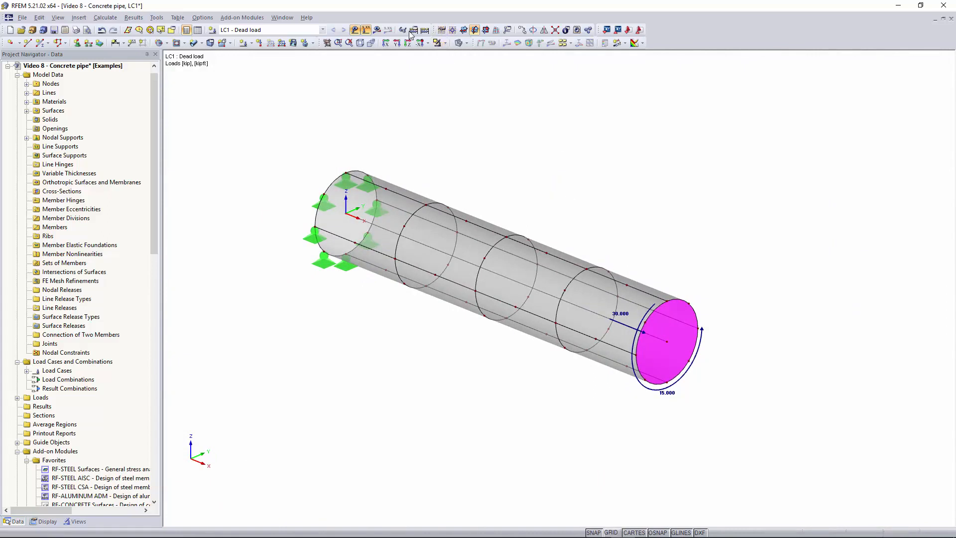
{"action": "left_click", "coordinate": [425, 30]}
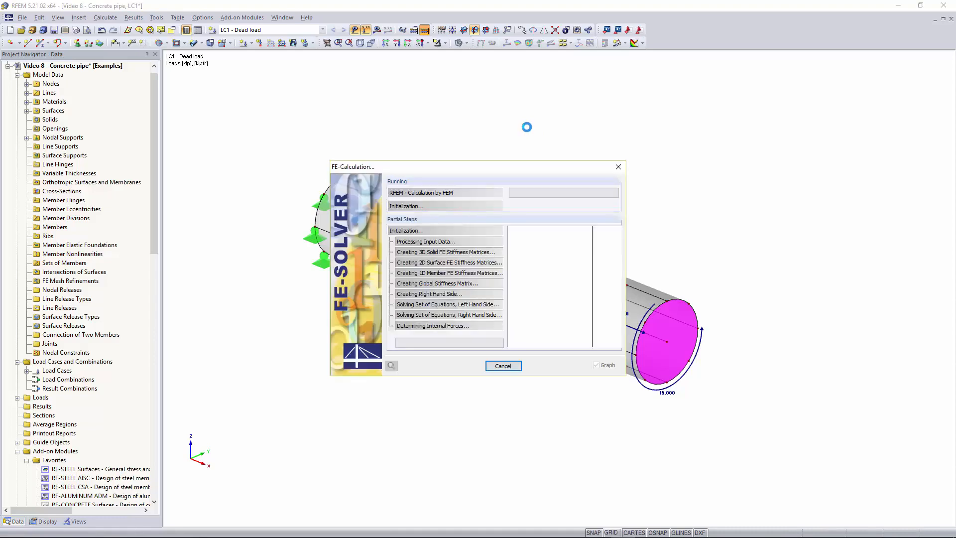
{"action": "middle_click_drag", "start_coordinate": [480, 149], "coordinate": [578, 205], "text": "ctrl"}
{"action": "right_click", "coordinate": [582, 203]}
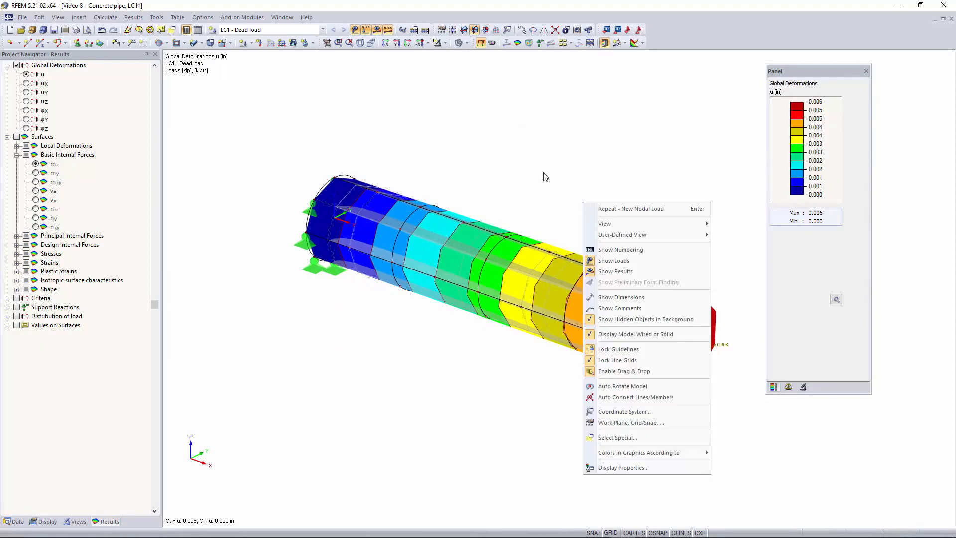
{"action": "middle_click_drag", "start_coordinate": [545, 176], "coordinate": [500, 160], "text": "ctrl"}
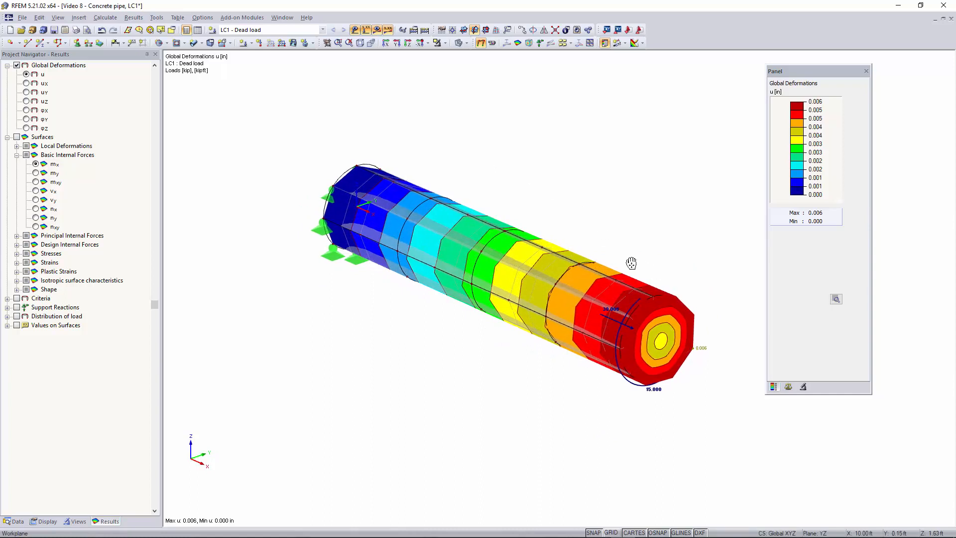
{"action": "middle_click_drag", "start_coordinate": [631, 263], "coordinate": [569, 248]}
{"action": "middle_click_drag", "start_coordinate": [570, 247], "coordinate": [639, 283], "text": "ctrl"}
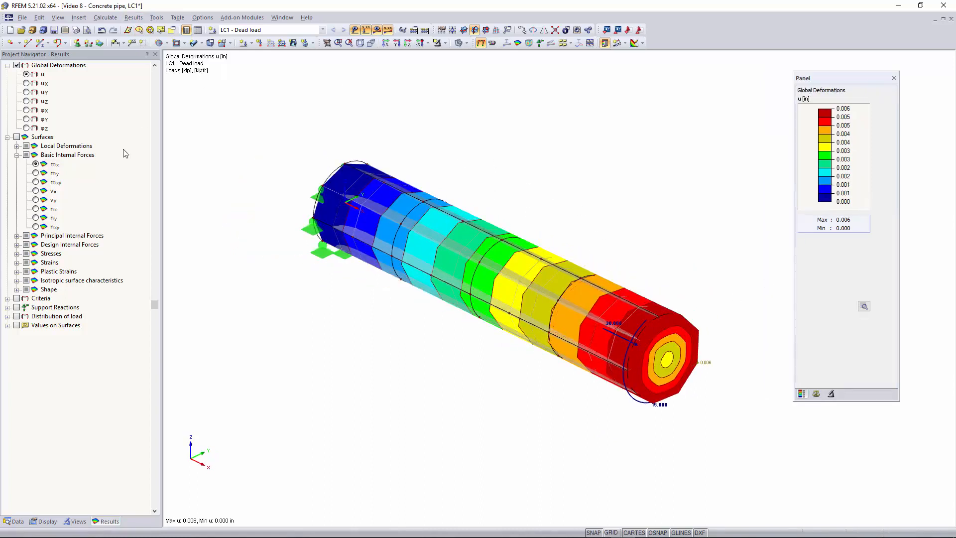
Display the basic internal forces m-x on the surfaces, distributed as Constant on Elements.
{"action": "left_click", "coordinate": [17, 137]}
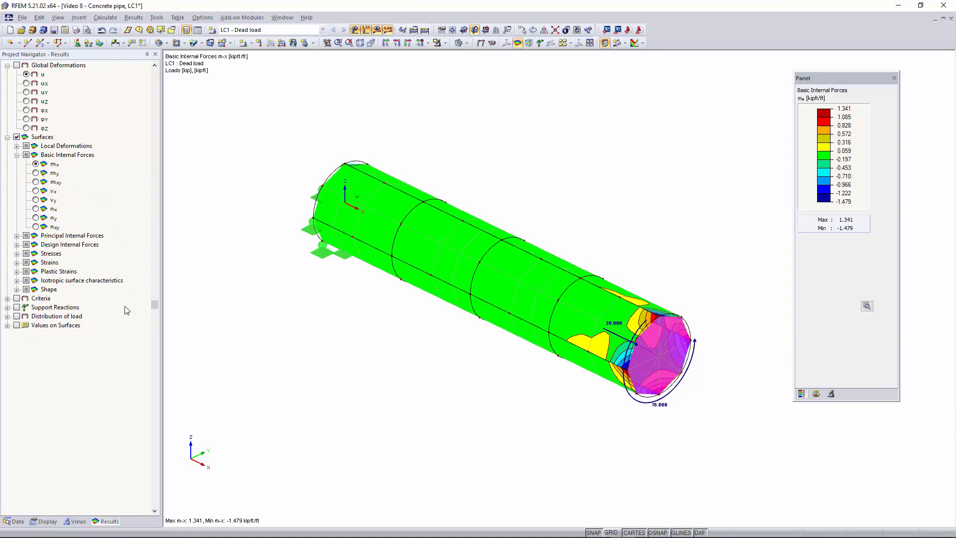
{"action": "left_click", "coordinate": [43, 522]}
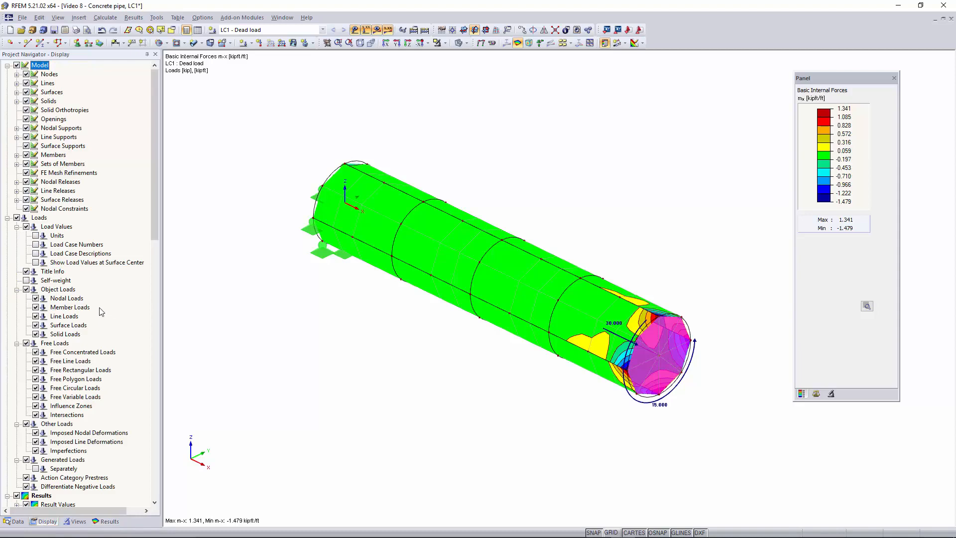
{"action": "scroll", "coordinate": [95, 290], "scroll_direction": "down", "scroll_amount": 7}
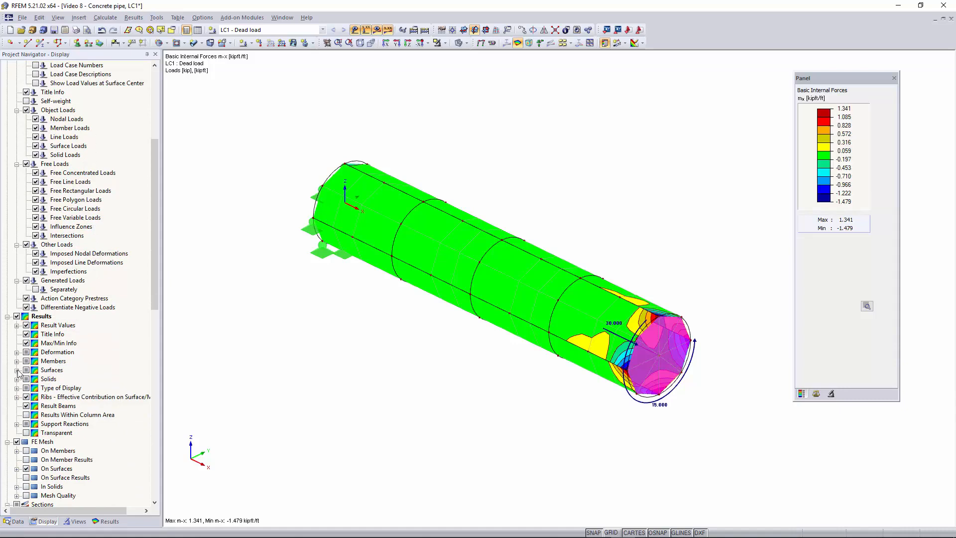
{"action": "left_click", "coordinate": [17, 370]}
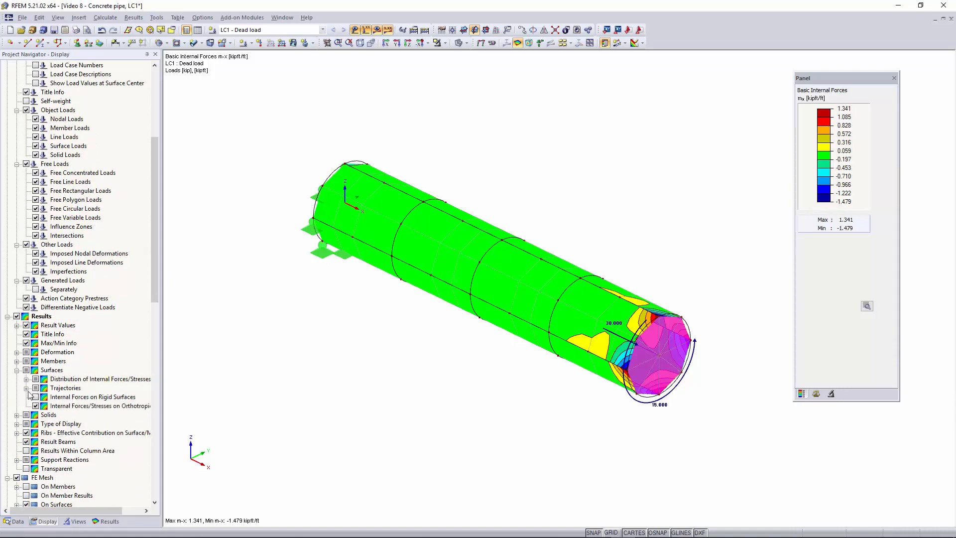
{"action": "left_click", "coordinate": [26, 379]}
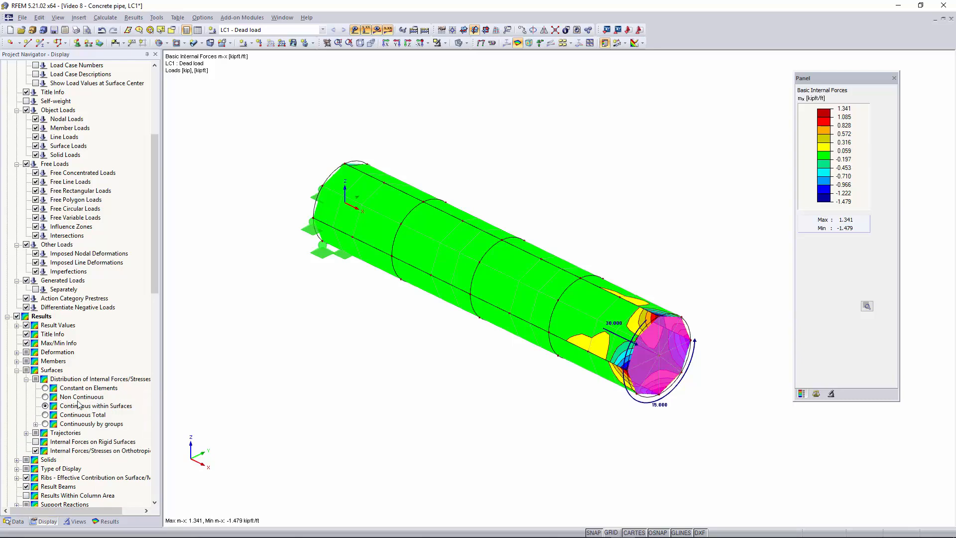
{"action": "left_click", "coordinate": [46, 388]}
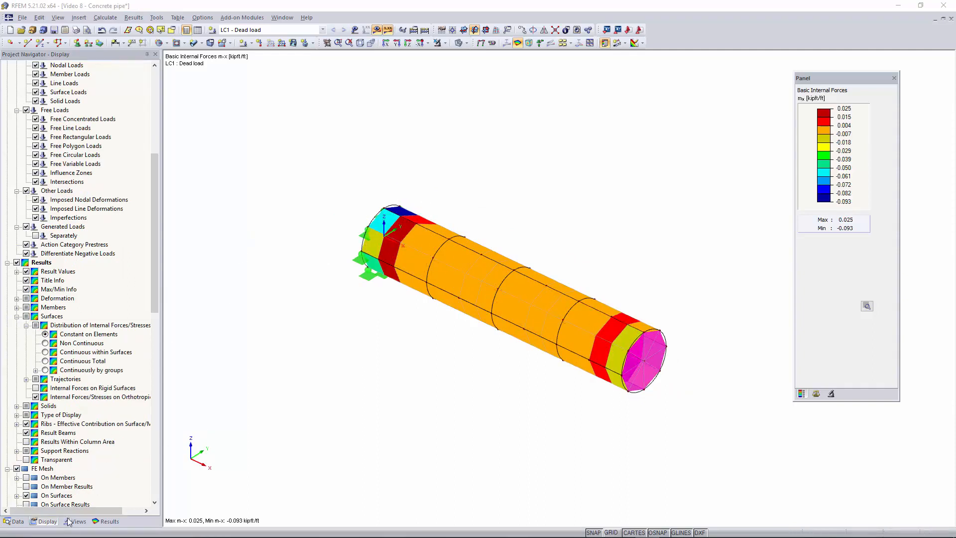
Isolate one curved surface at the pipe's supported end in visibility mode, with the surface results shown.
{"action": "left_click", "coordinate": [106, 522]}
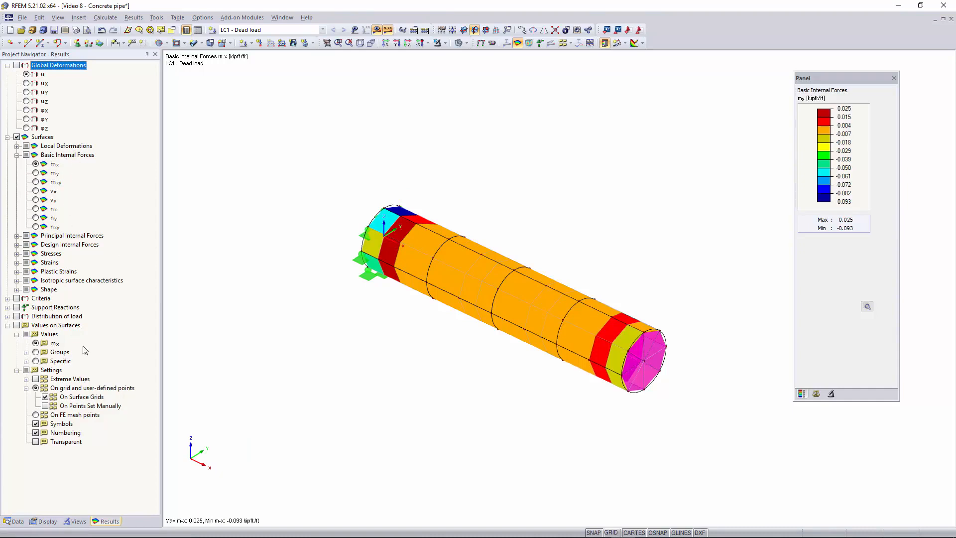
{"action": "middle_click_drag", "start_coordinate": [333, 288], "coordinate": [422, 253], "text": "ctrl"}
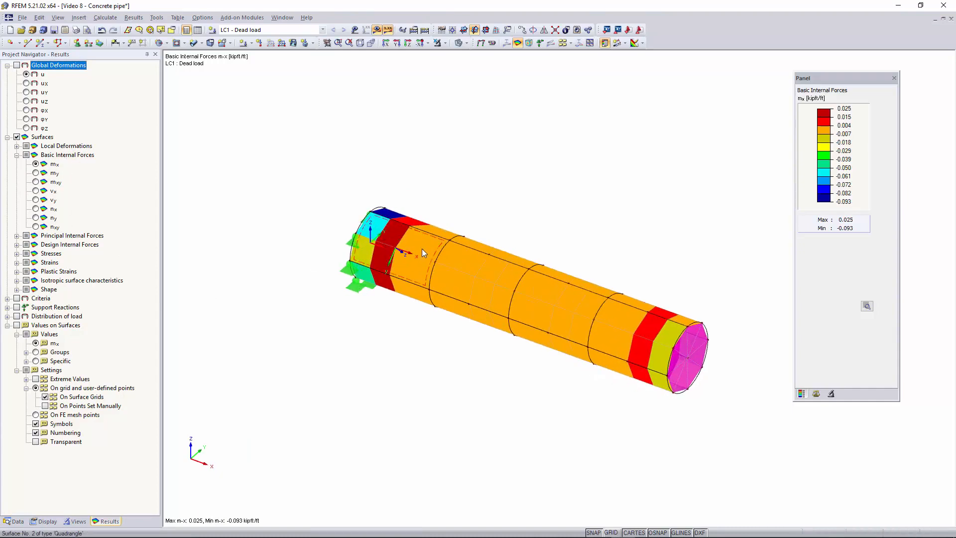
{"action": "left_click", "coordinate": [423, 253]}
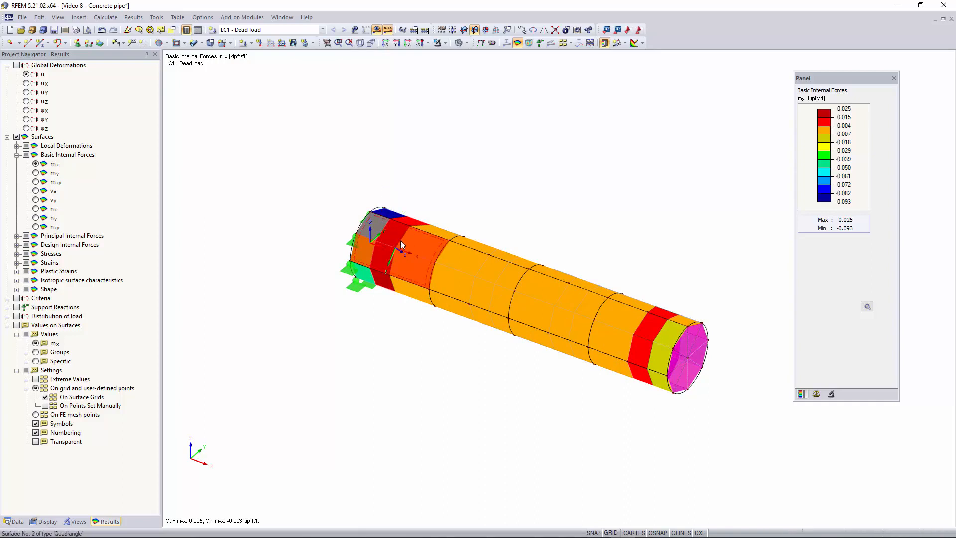
{"action": "left_click", "coordinate": [445, 44]}
{"action": "left_click", "coordinate": [457, 56]}
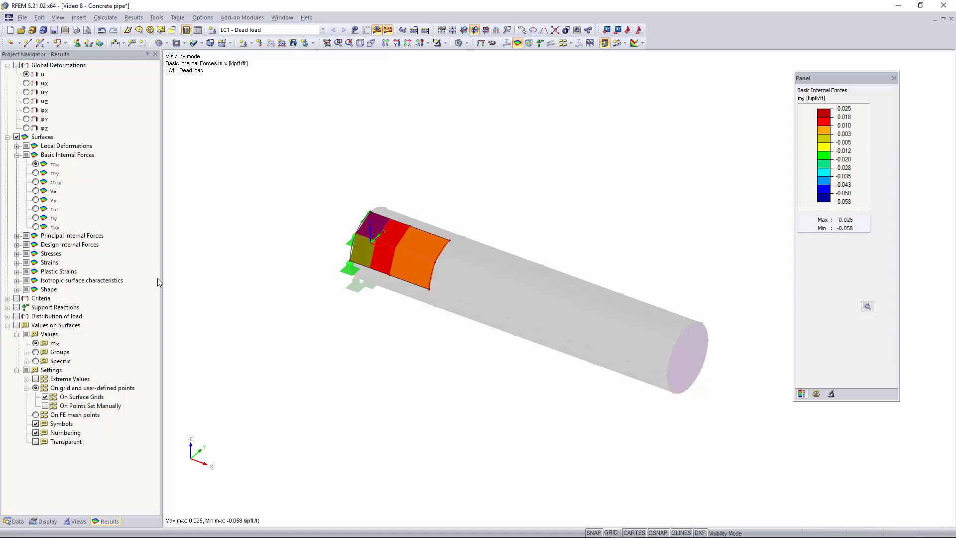
Turn on values on surfaces and mark the specific stresses σx,+, σy,+, τxy,+, σx,-, σy,-, α,m and σeqv,Max,Mises.
{"action": "left_click", "coordinate": [17, 325]}
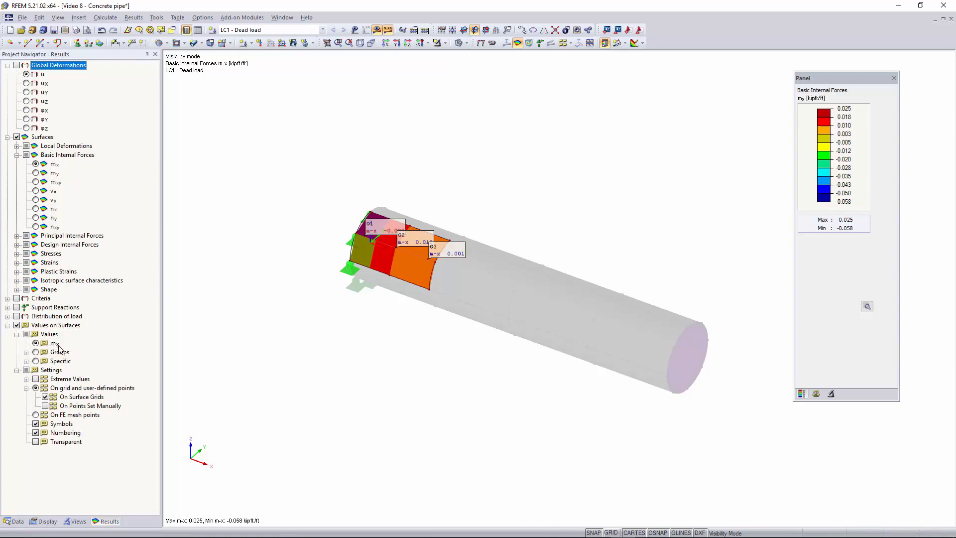
{"action": "left_click", "coordinate": [26, 361]}
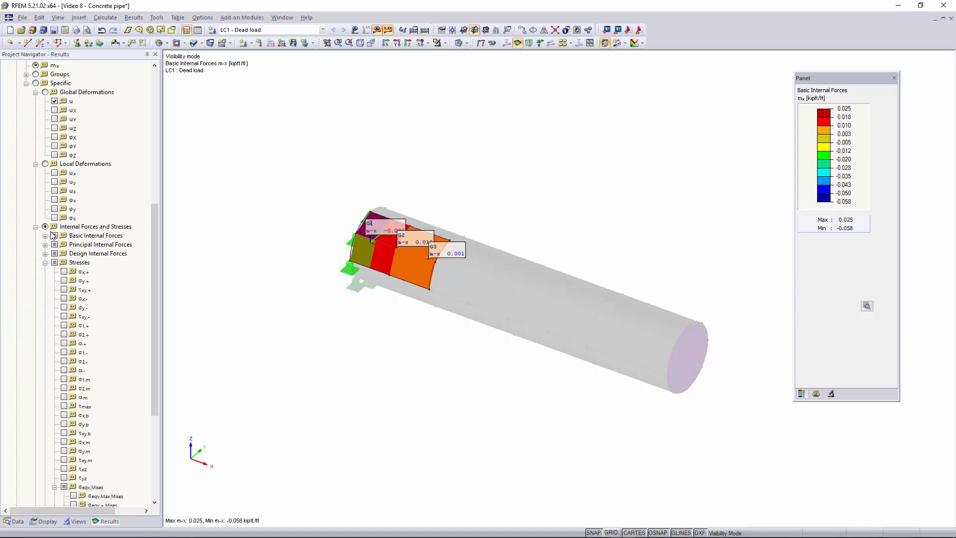
{"action": "scroll", "coordinate": [59, 243], "scroll_direction": "down", "scroll_amount": 1}
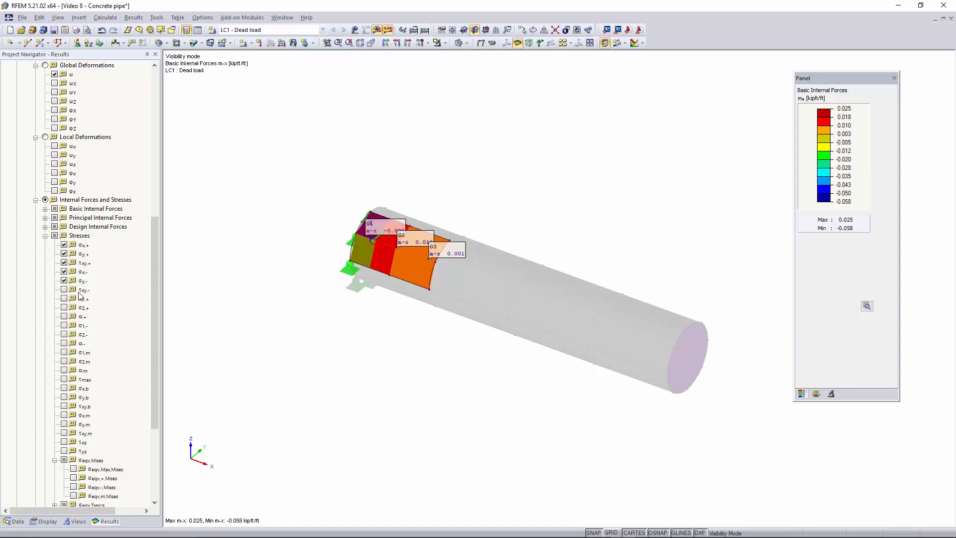
{"action": "scroll", "coordinate": [82, 296], "scroll_direction": "down", "scroll_amount": 1}
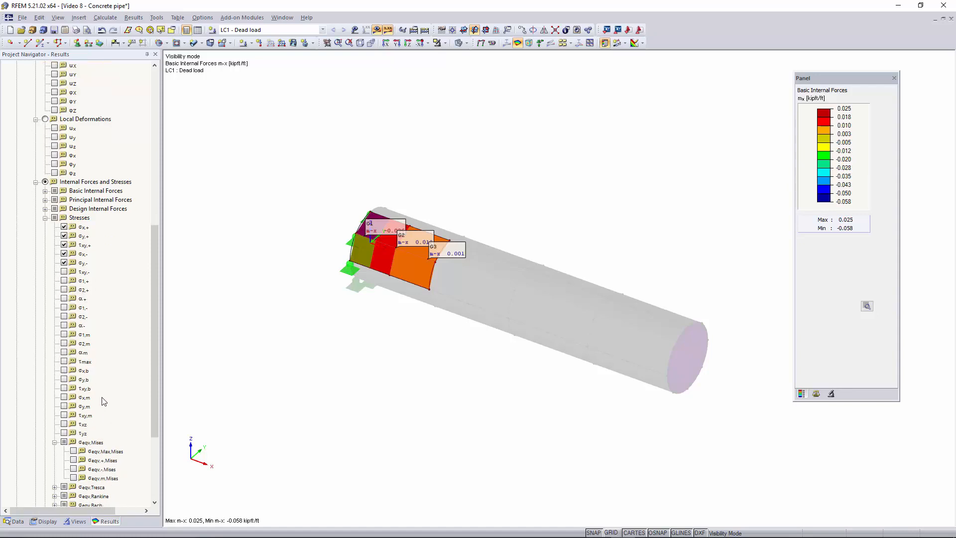
{"action": "left_click", "coordinate": [64, 352]}
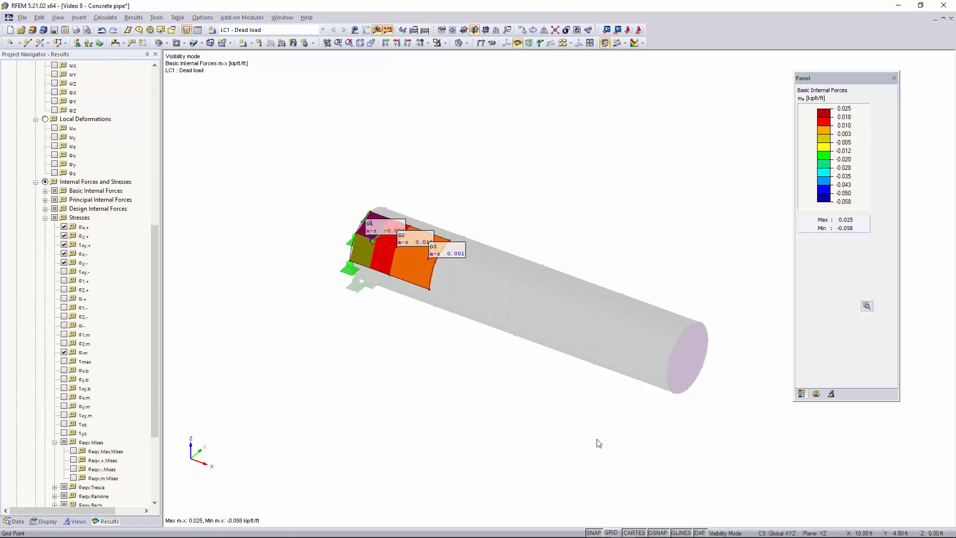
{"action": "scroll", "coordinate": [90, 412], "scroll_direction": "down", "scroll_amount": 1}
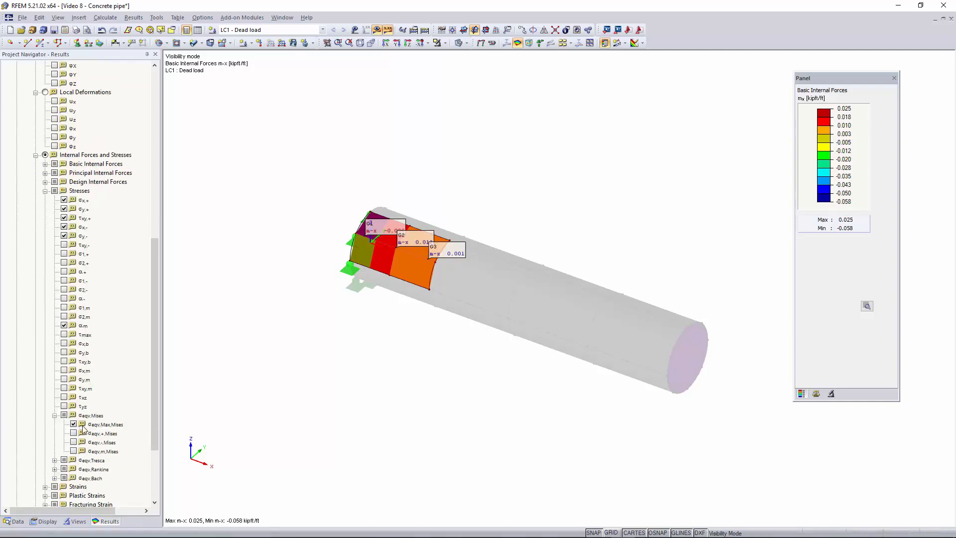
{"action": "scroll", "coordinate": [83, 429], "scroll_direction": "down", "scroll_amount": 4}
Switch the values shown on the isolated surface from m-x to the Specific selection.
{"action": "scroll", "coordinate": [396, 206], "scroll_direction": "up", "scroll_amount": 3}
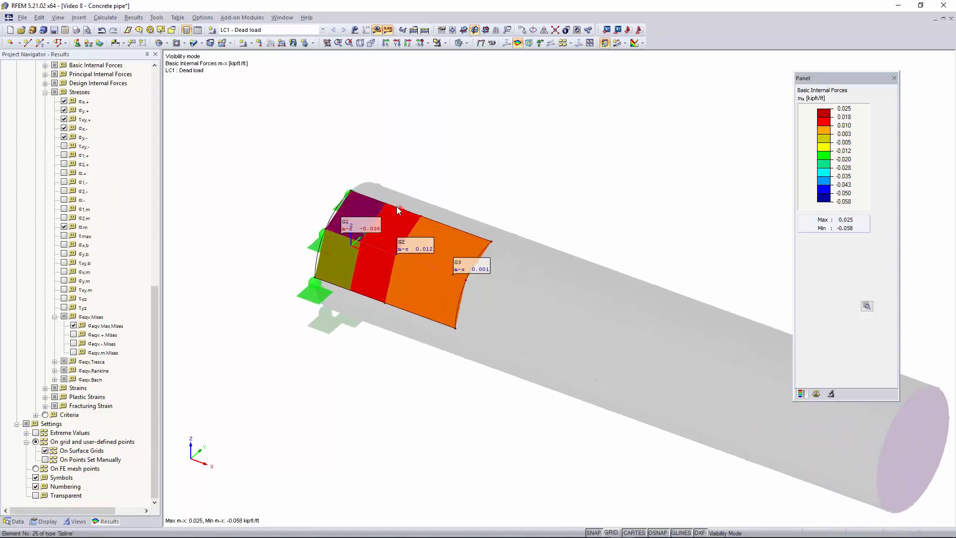
{"action": "scroll", "coordinate": [63, 396], "scroll_direction": "up", "scroll_amount": 6}
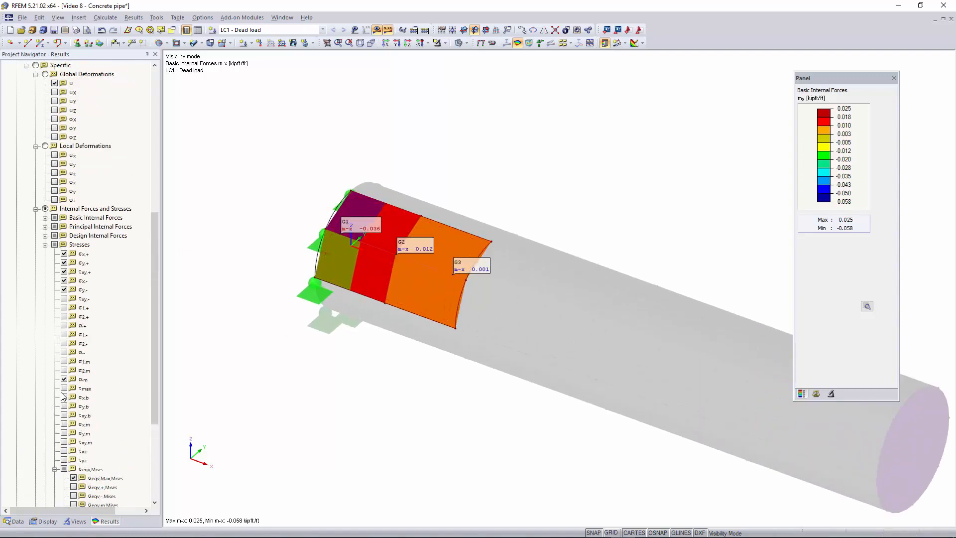
{"action": "scroll", "coordinate": [64, 396], "scroll_direction": "up", "scroll_amount": 3}
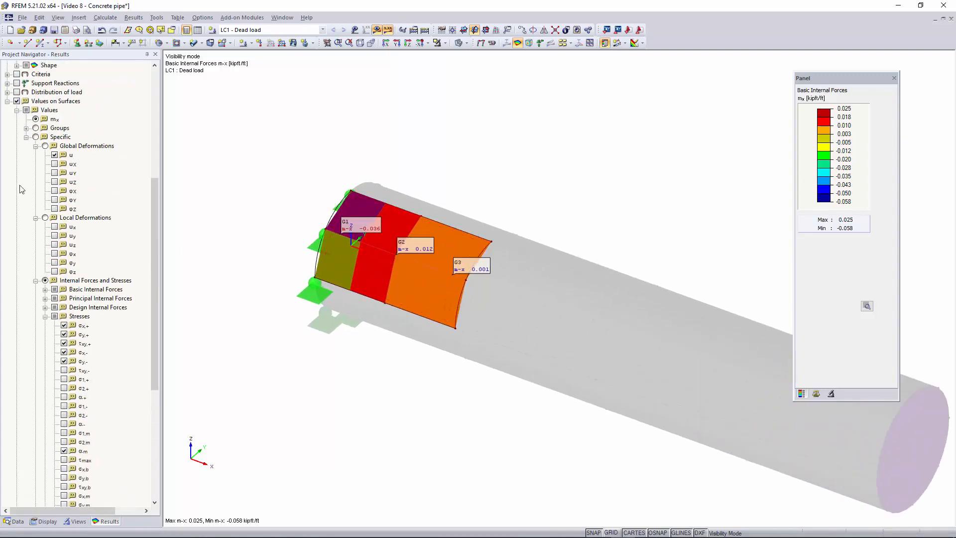
{"action": "left_click", "coordinate": [43, 138]}
{"action": "left_click", "coordinate": [35, 138]}
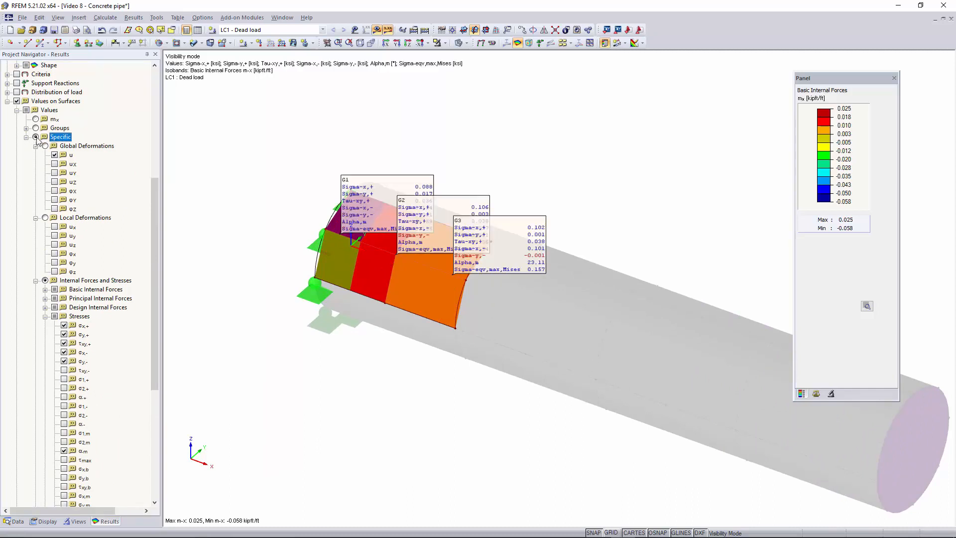
{"action": "scroll", "coordinate": [55, 388], "scroll_direction": "down", "scroll_amount": 8}
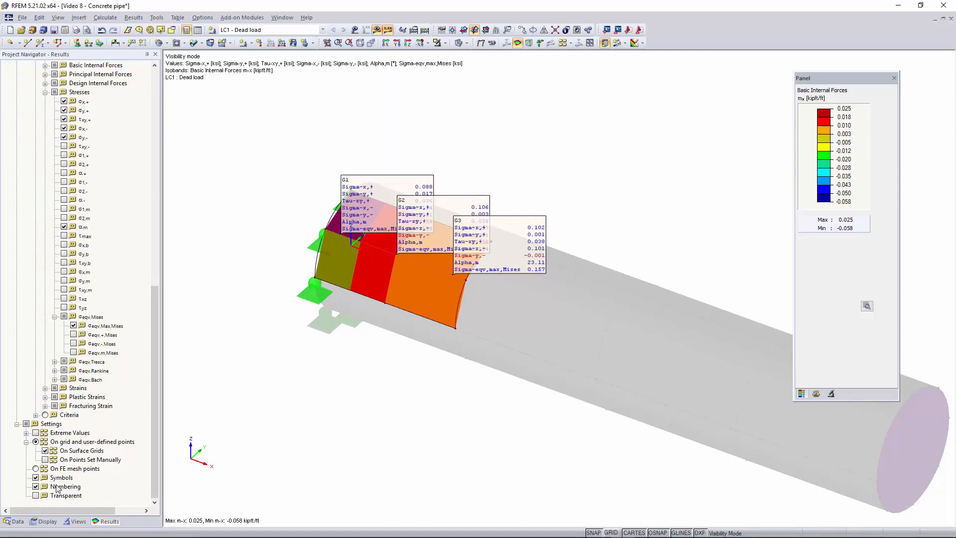
Inspect the stress values on the isolated surface and cancel visibility mode to bring back the whole pipe.
{"action": "scroll", "coordinate": [427, 213], "scroll_direction": "up", "scroll_amount": 4}
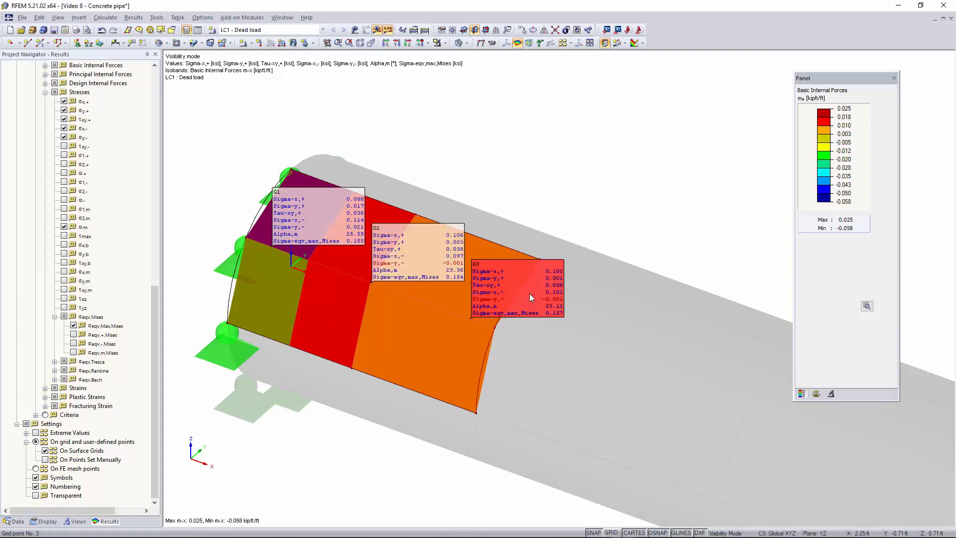
{"action": "scroll", "coordinate": [394, 259], "scroll_direction": "down", "scroll_amount": 5}
{"action": "middle_click_drag", "start_coordinate": [480, 375], "coordinate": [384, 387]}
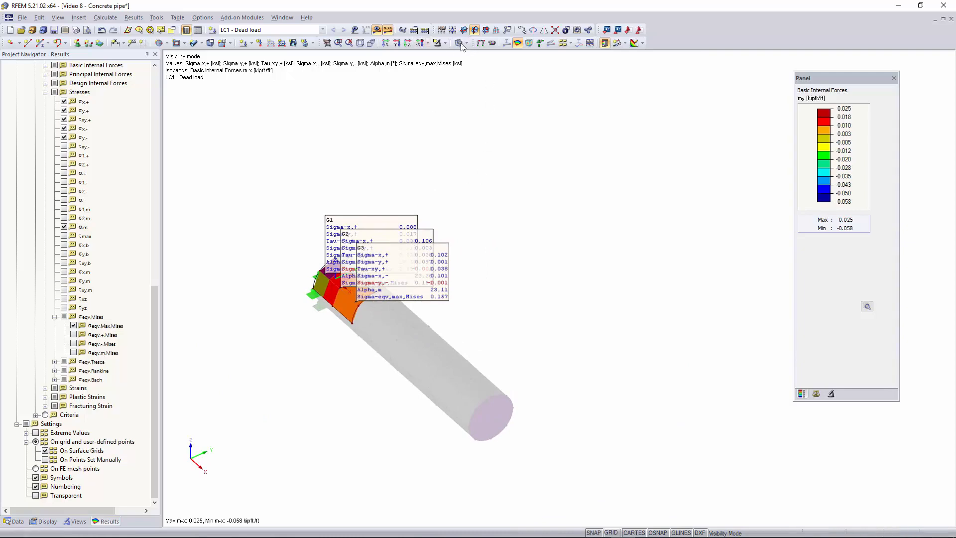
{"action": "left_click", "coordinate": [445, 44]}
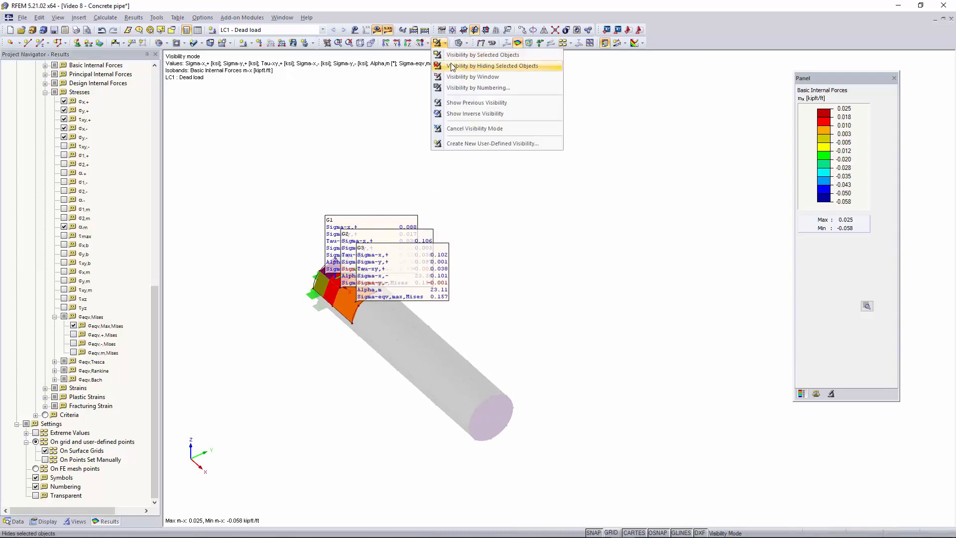
{"action": "left_click", "coordinate": [472, 128]}
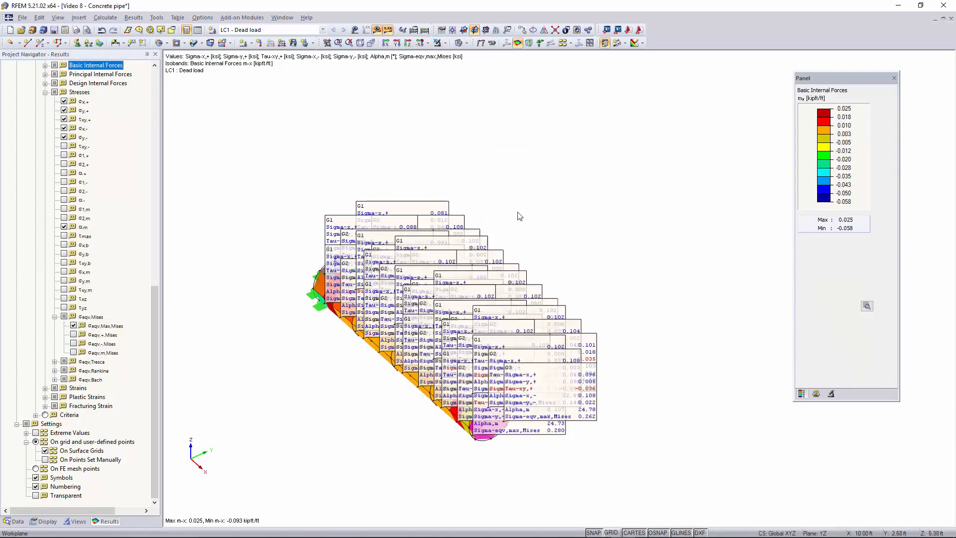
Hide the calculation results and clear the selection of the curved surface at the pipe's supported end.
{"action": "left_click", "coordinate": [389, 30]}
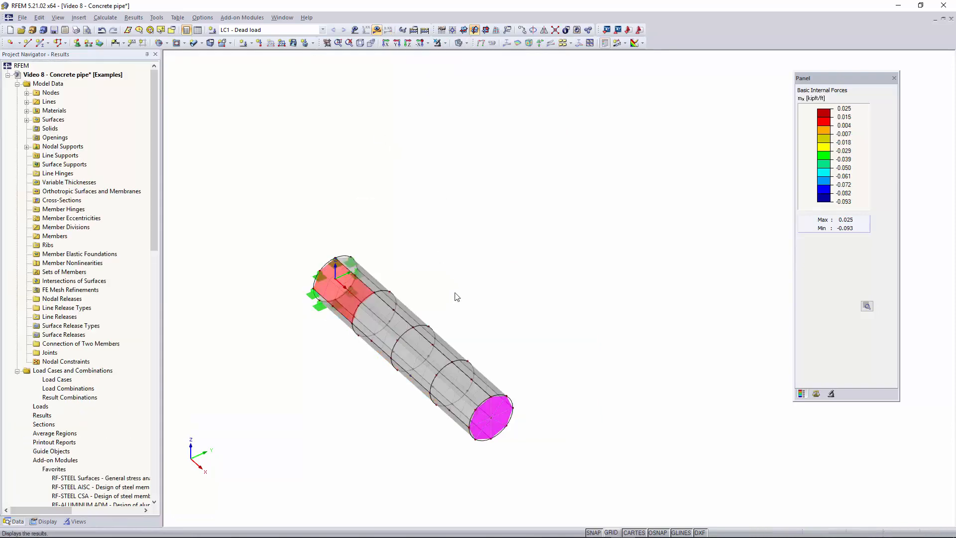
{"action": "right_click", "coordinate": [442, 273]}
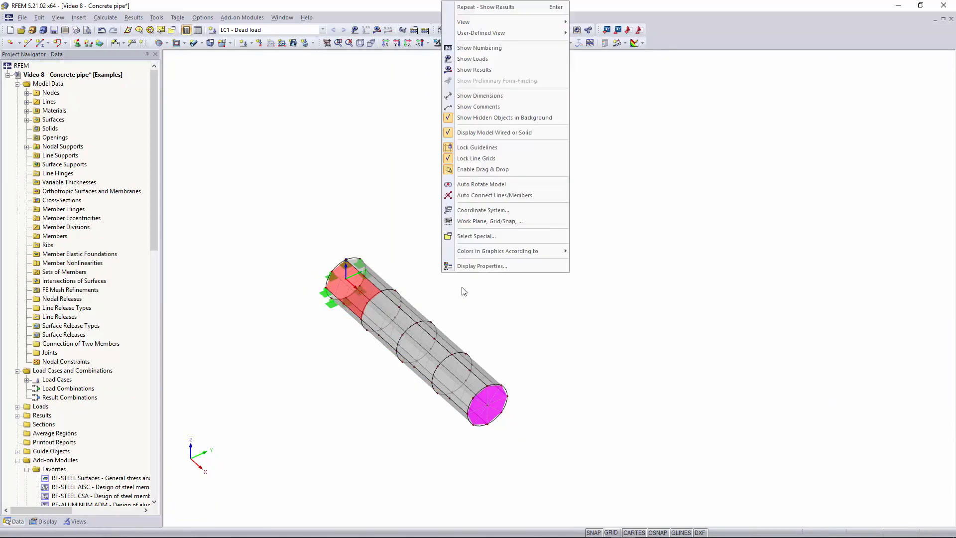
{"action": "left_click", "coordinate": [483, 301]}
{"action": "right_click", "coordinate": [462, 278]}
{"action": "left_click", "coordinate": [453, 288]}
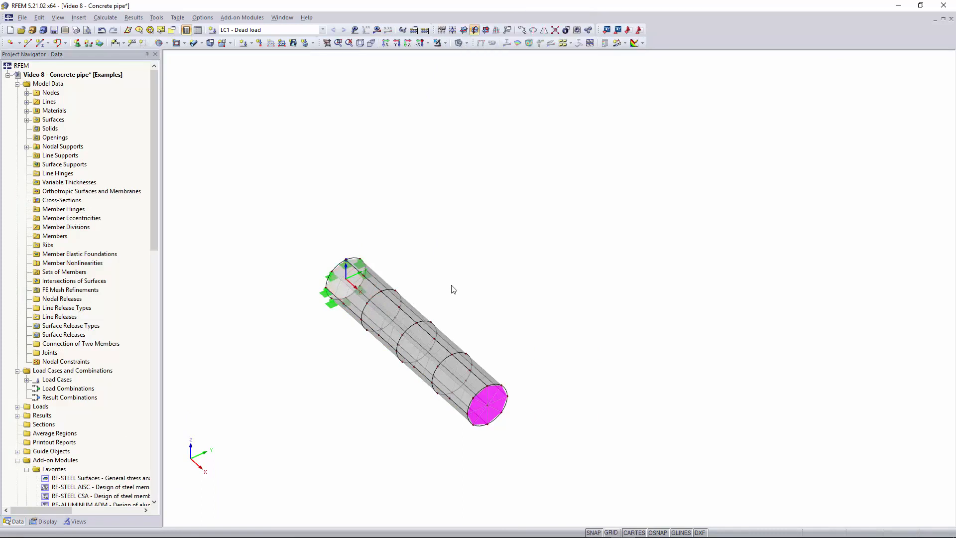
{"action": "middle_click_drag", "start_coordinate": [458, 301], "coordinate": [485, 271], "text": "ctrl"}
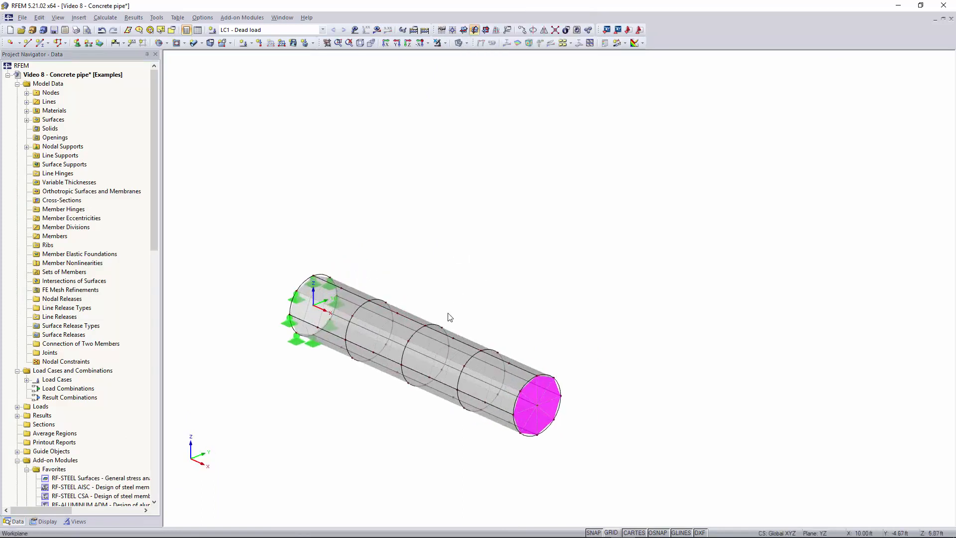
{"action": "middle_click_drag", "start_coordinate": [450, 307], "coordinate": [473, 309], "text": "ctrl"}
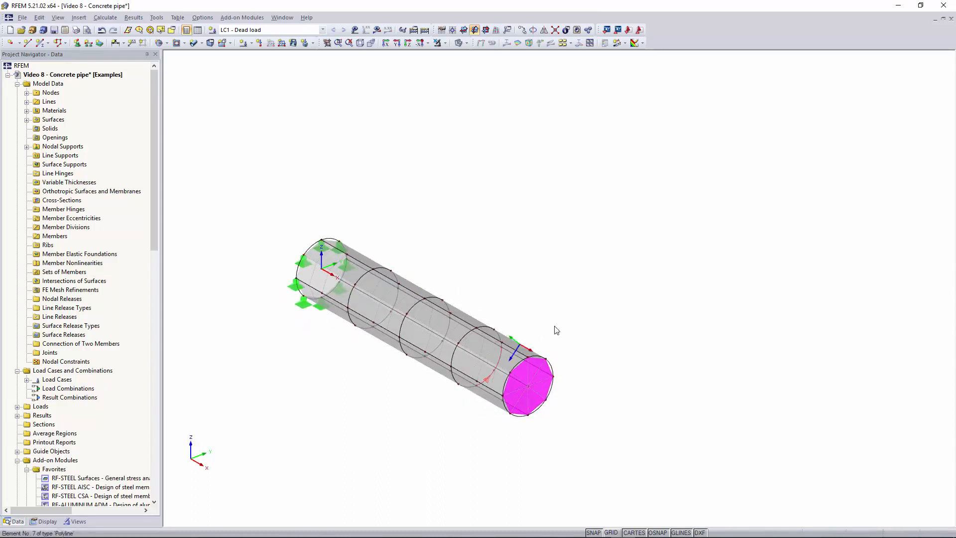
Copy the whole pipe with its supports once, displaced 10.00 ft in the global Y direction, and clear the selection.
{"action": "left_click_drag", "start_coordinate": [614, 140], "coordinate": [277, 487]}
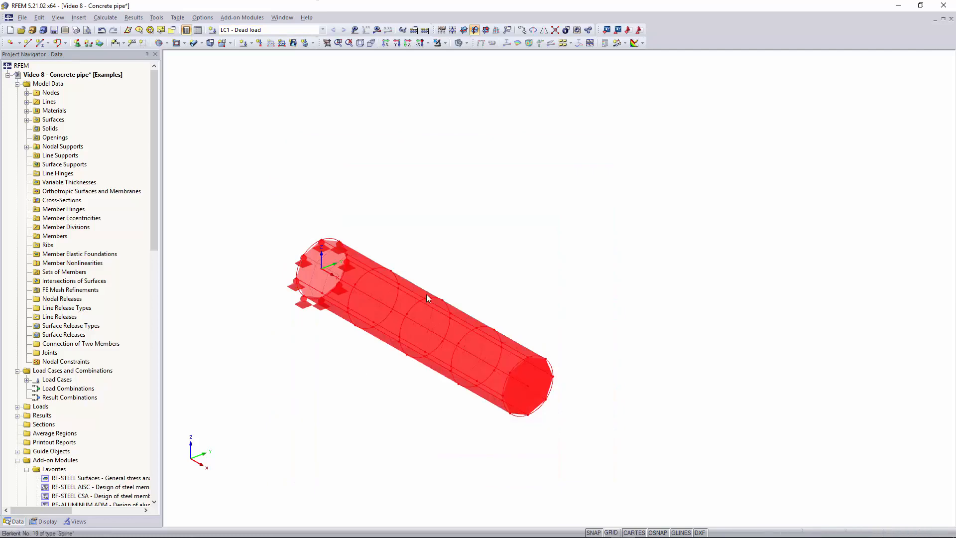
{"action": "left_click", "coordinate": [523, 30]}
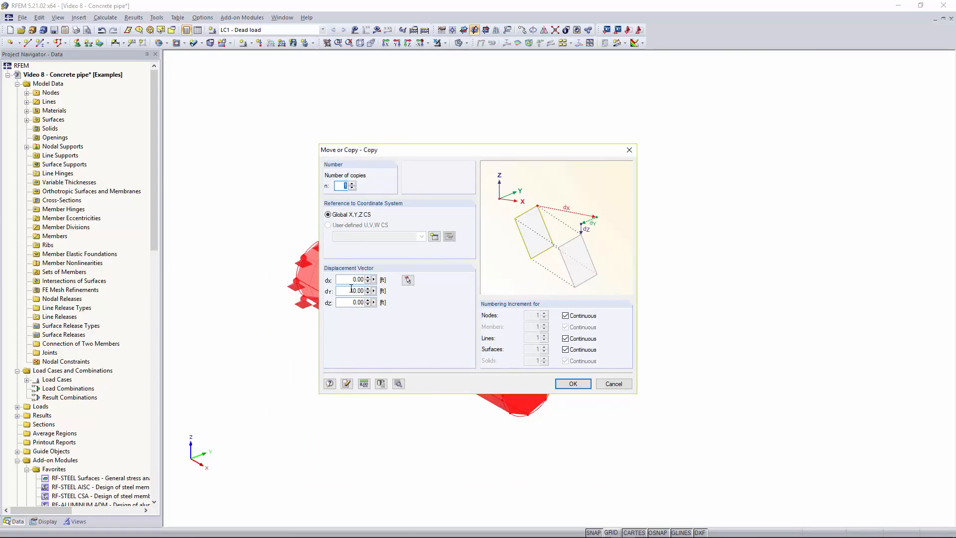
{"action": "left_click", "coordinate": [572, 385]}
{"action": "left_click", "coordinate": [460, 292]}
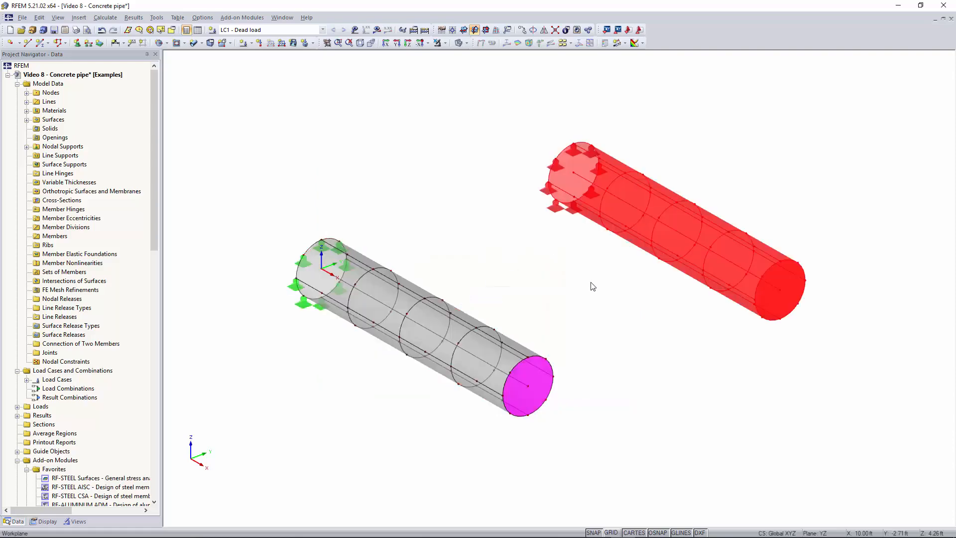
{"action": "middle_click_drag", "start_coordinate": [587, 284], "coordinate": [565, 282], "text": "ctrl"}
{"action": "left_click", "coordinate": [565, 280]}
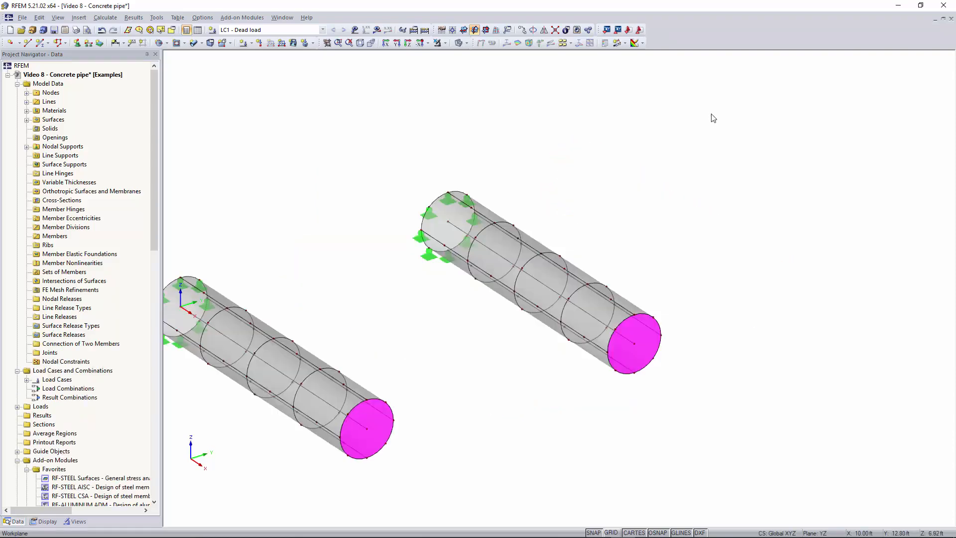
Assign a new surface FE mesh refinement with a target FE length of 0.20 ft to all surfaces of the copied pipe.
{"action": "left_click_drag", "start_coordinate": [711, 114], "coordinate": [408, 419]}
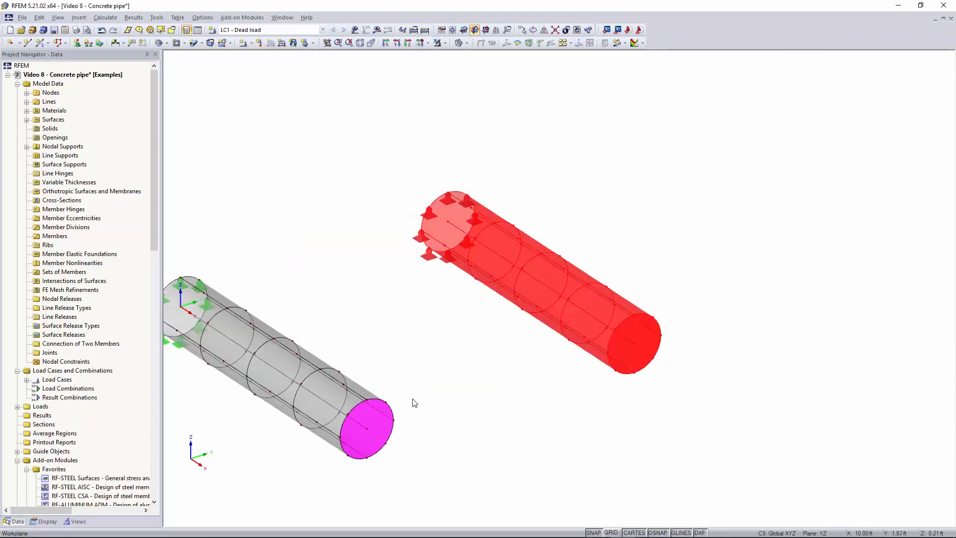
{"action": "right_click", "coordinate": [516, 271]}
{"action": "mouse_move", "coordinate": [576, 278]}
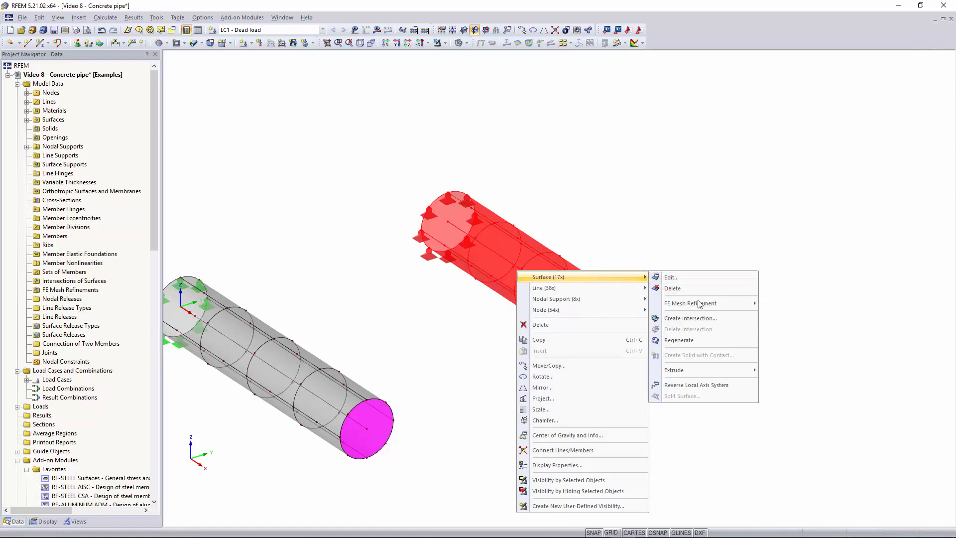
{"action": "mouse_move", "coordinate": [696, 304]}
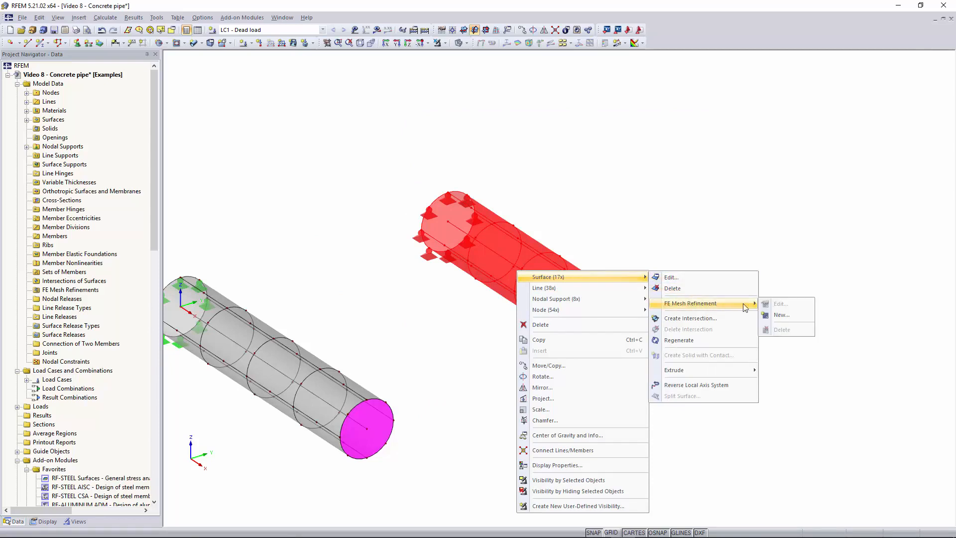
{"action": "left_click", "coordinate": [780, 315]}
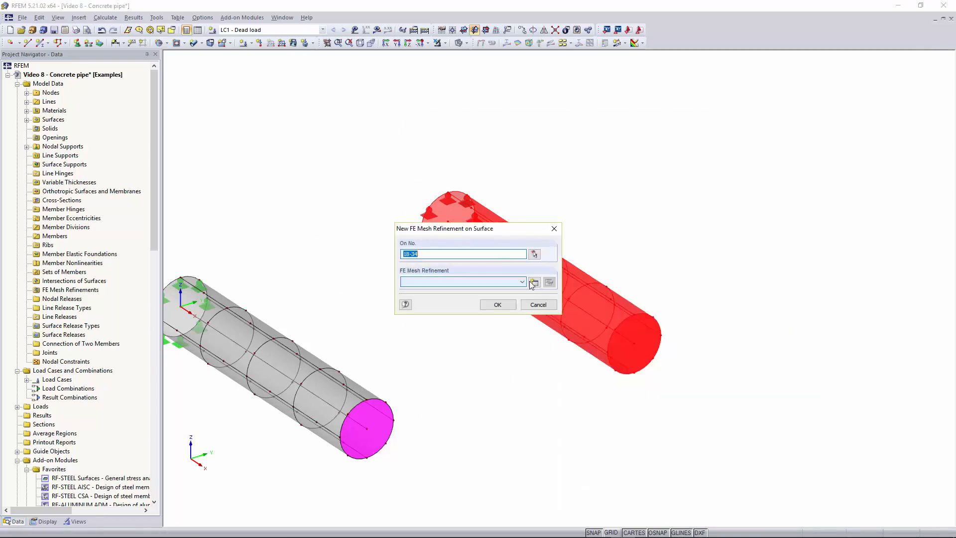
{"action": "left_click", "coordinate": [535, 282]}
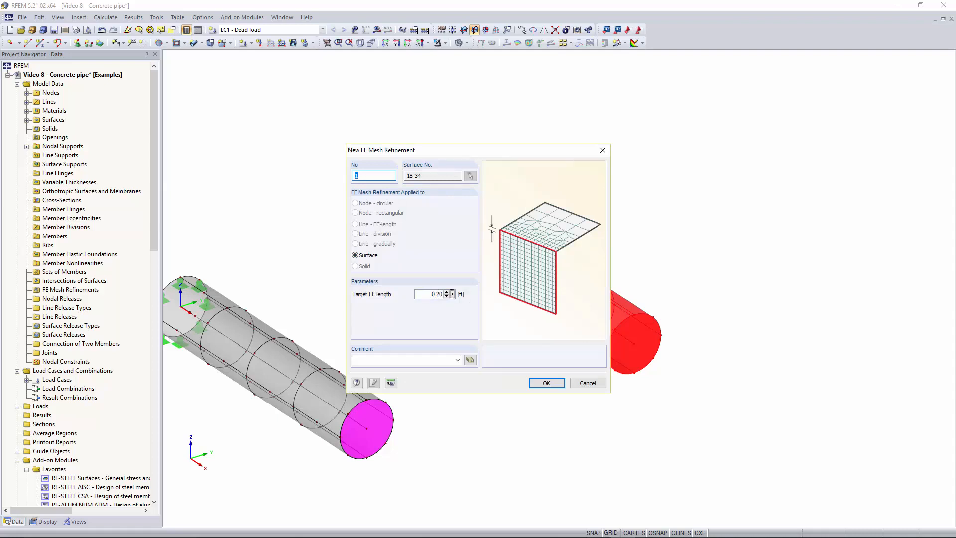
{"action": "left_click", "coordinate": [545, 383]}
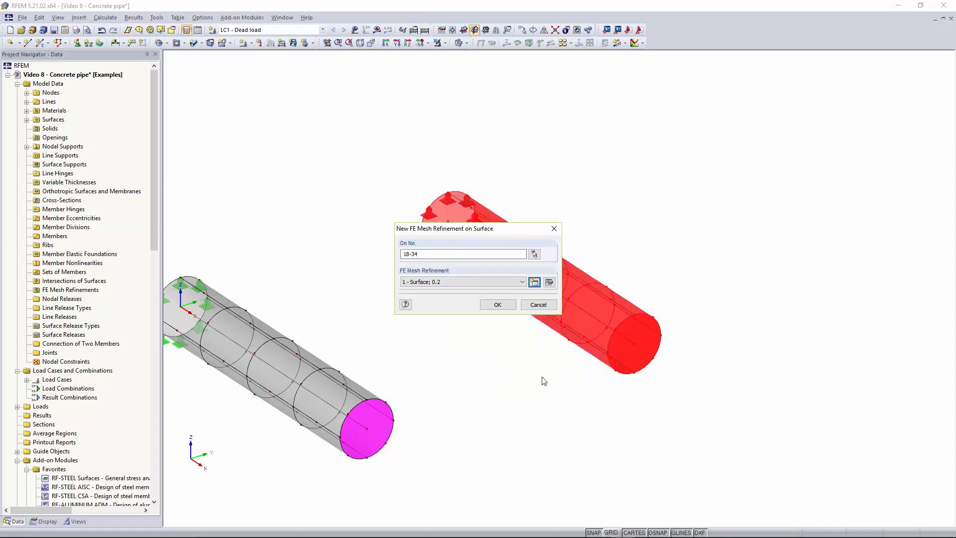
{"action": "left_click", "coordinate": [506, 306]}
{"action": "left_click", "coordinate": [505, 371]}
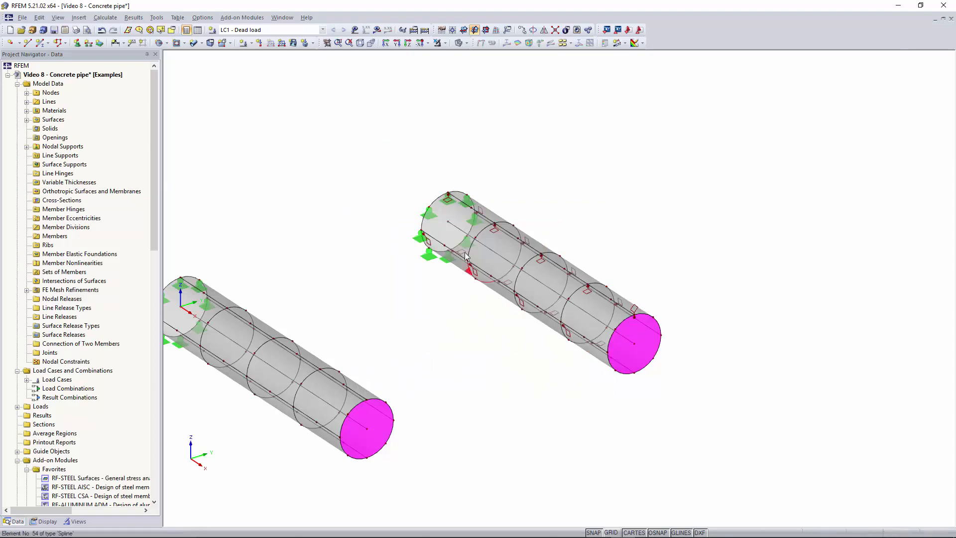
Calculate load case LC1 for the model with both the original and the refined pipe.
{"action": "scroll", "coordinate": [434, 249], "scroll_direction": "up", "scroll_amount": 3}
{"action": "scroll", "coordinate": [423, 245], "scroll_direction": "down", "scroll_amount": 3}
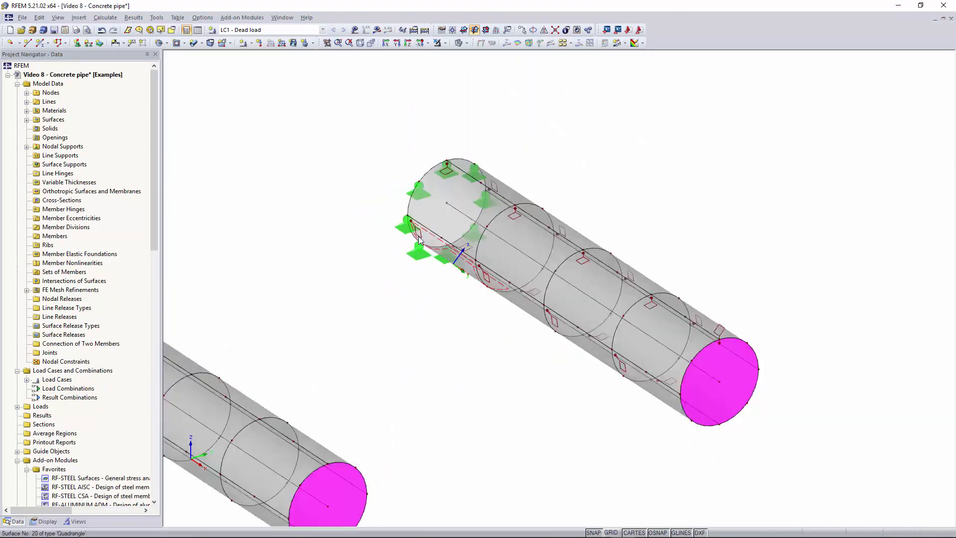
{"action": "scroll", "coordinate": [422, 242], "scroll_direction": "up", "scroll_amount": 3}
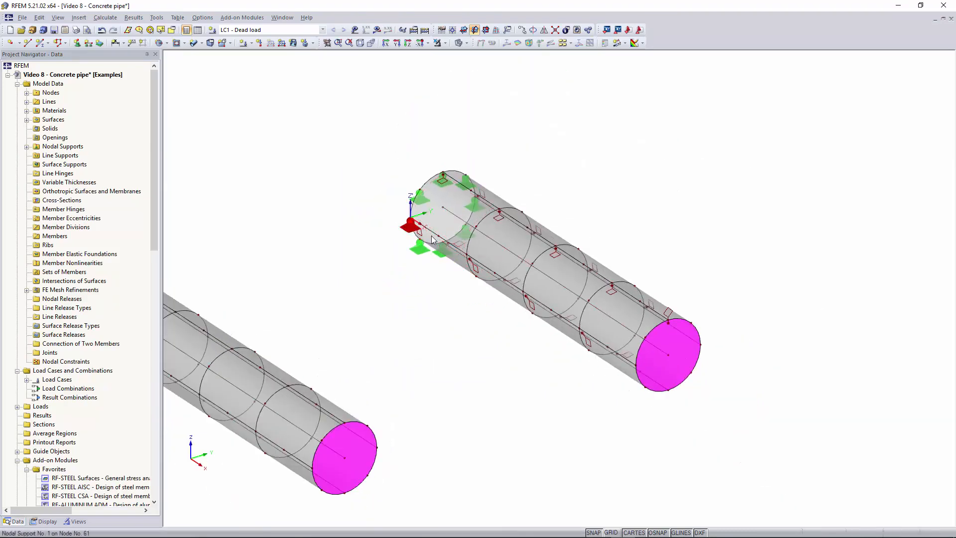
{"action": "scroll", "coordinate": [422, 239], "scroll_direction": "down", "scroll_amount": 5}
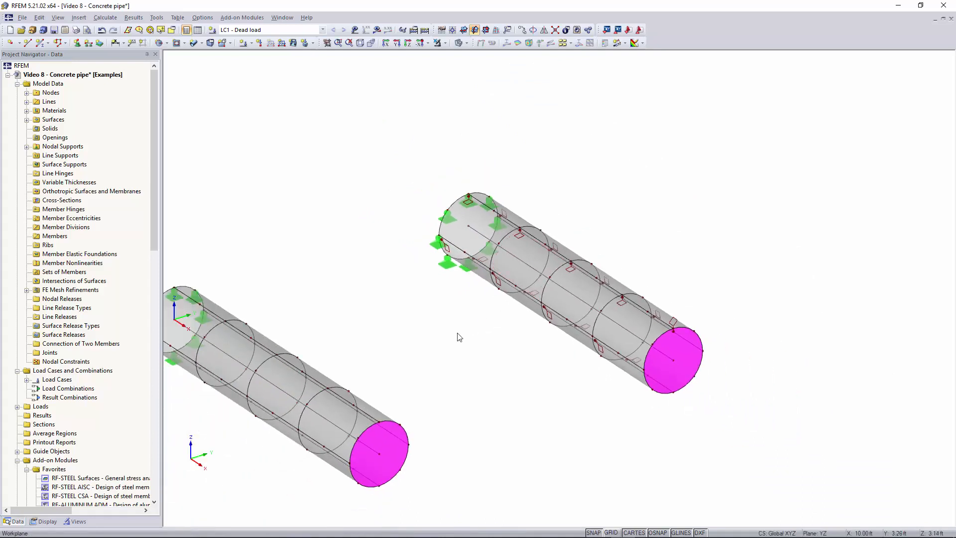
{"action": "middle_click_drag", "start_coordinate": [458, 335], "coordinate": [489, 333]}
{"action": "scroll", "coordinate": [489, 333], "scroll_direction": "up", "scroll_amount": 1}
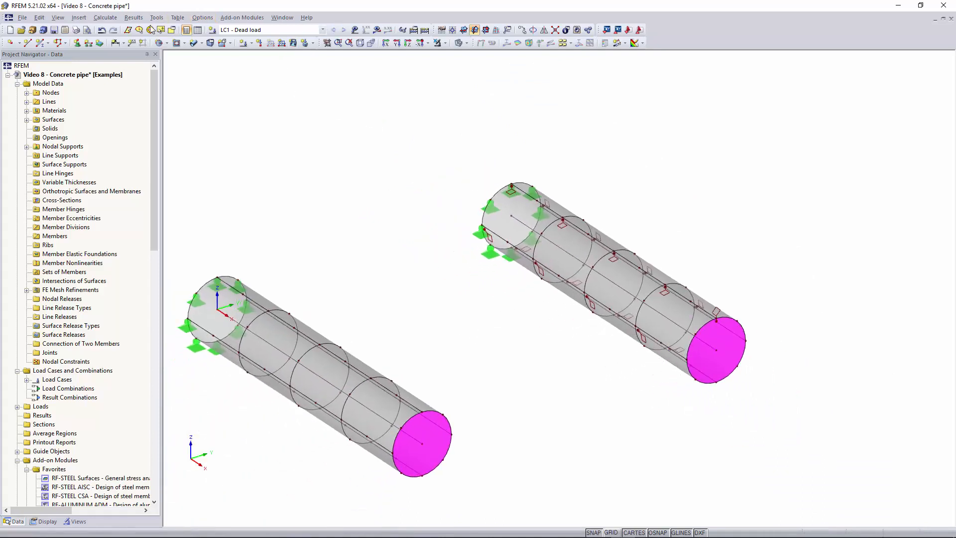
{"action": "left_click", "coordinate": [377, 30]}
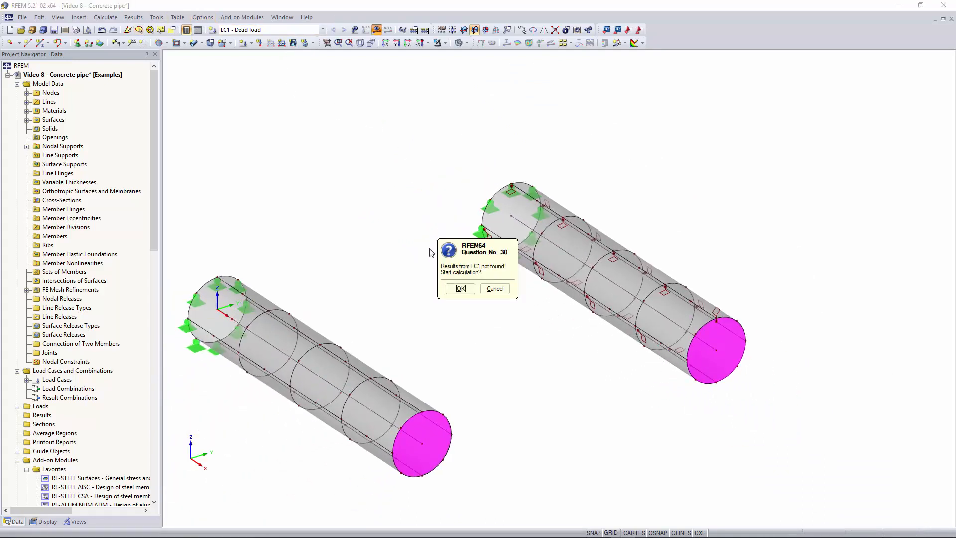
{"action": "left_click", "coordinate": [460, 289]}
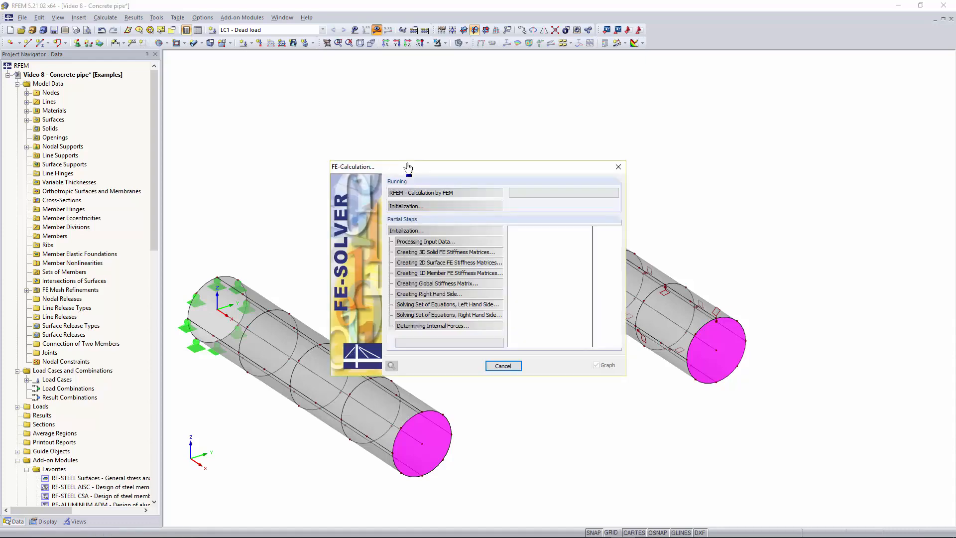
Compare the FE mesh and m-x result distribution of the original pipe with those of the refined copy, including both ends.
{"action": "scroll", "coordinate": [250, 334], "scroll_direction": "up", "scroll_amount": 2}
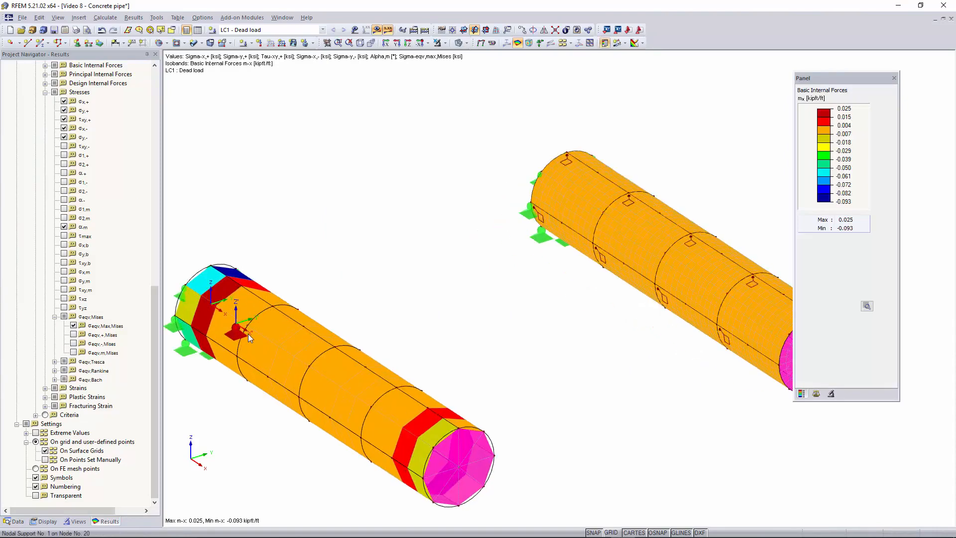
{"action": "scroll", "coordinate": [248, 333], "scroll_direction": "up", "scroll_amount": 1}
{"action": "scroll", "coordinate": [324, 331], "scroll_direction": "down", "scroll_amount": 1}
{"action": "scroll", "coordinate": [662, 282], "scroll_direction": "down", "scroll_amount": 1}
{"action": "middle_click_drag", "start_coordinate": [627, 290], "coordinate": [521, 302]}
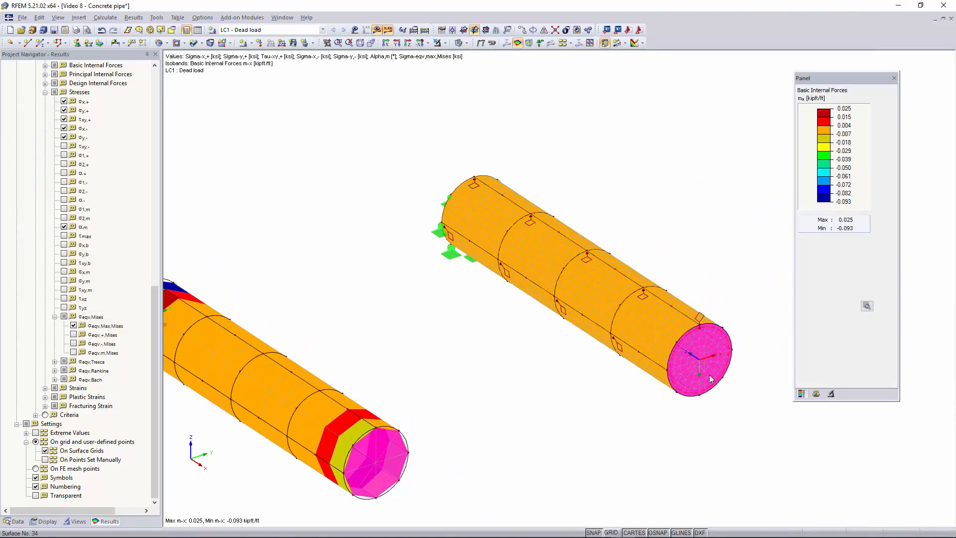
{"action": "scroll", "coordinate": [697, 349], "scroll_direction": "up", "scroll_amount": 3}
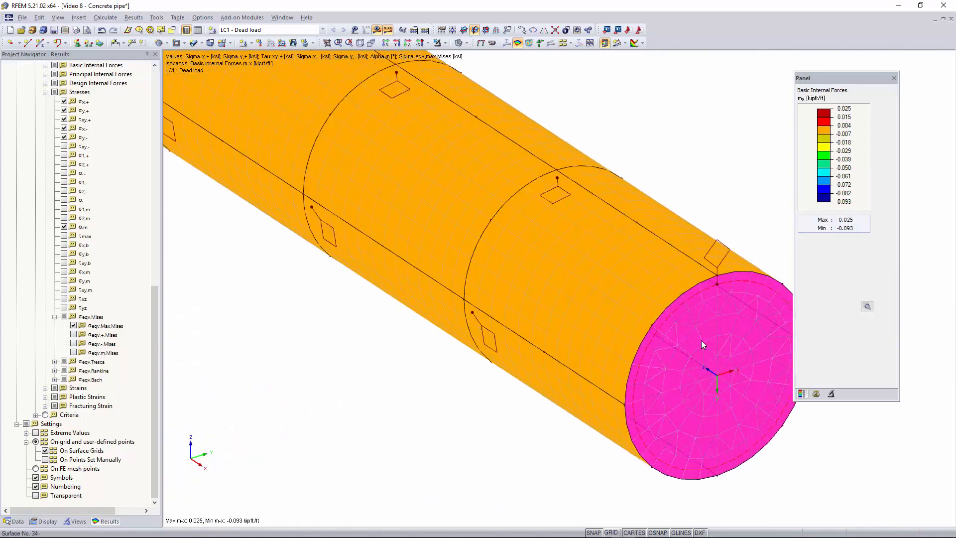
{"action": "scroll", "coordinate": [701, 340], "scroll_direction": "down", "scroll_amount": 5}
{"action": "scroll", "coordinate": [480, 405], "scroll_direction": "down", "scroll_amount": 3}
{"action": "middle_click_drag", "start_coordinate": [395, 438], "coordinate": [554, 320]}
{"action": "middle_click_drag", "start_coordinate": [296, 259], "coordinate": [487, 339]}
{"action": "middle_click_drag", "start_coordinate": [215, 271], "coordinate": [275, 281]}
{"action": "scroll", "coordinate": [275, 281], "scroll_direction": "up", "scroll_amount": 1}
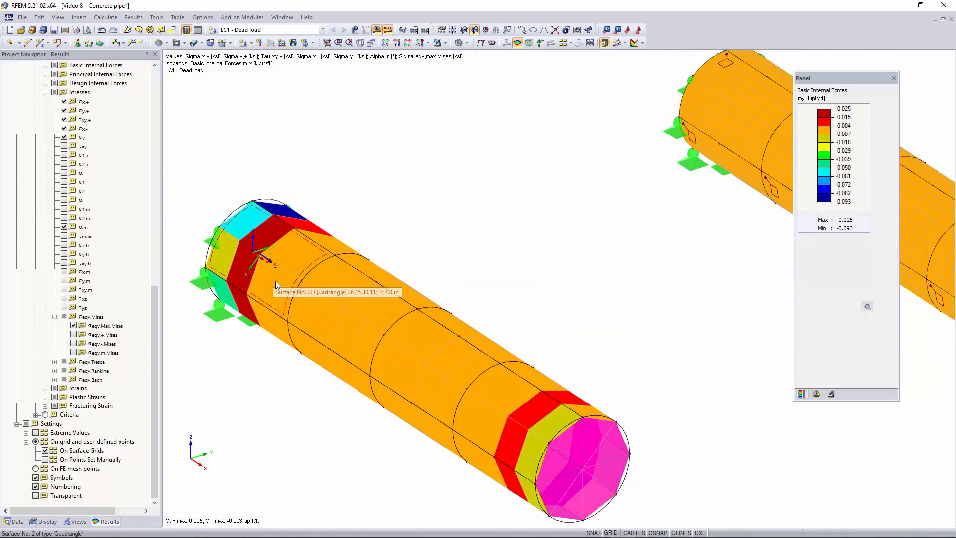
{"action": "scroll", "coordinate": [522, 378], "scroll_direction": "down", "scroll_amount": 2}
{"action": "middle_click_drag", "start_coordinate": [522, 379], "coordinate": [270, 387]}
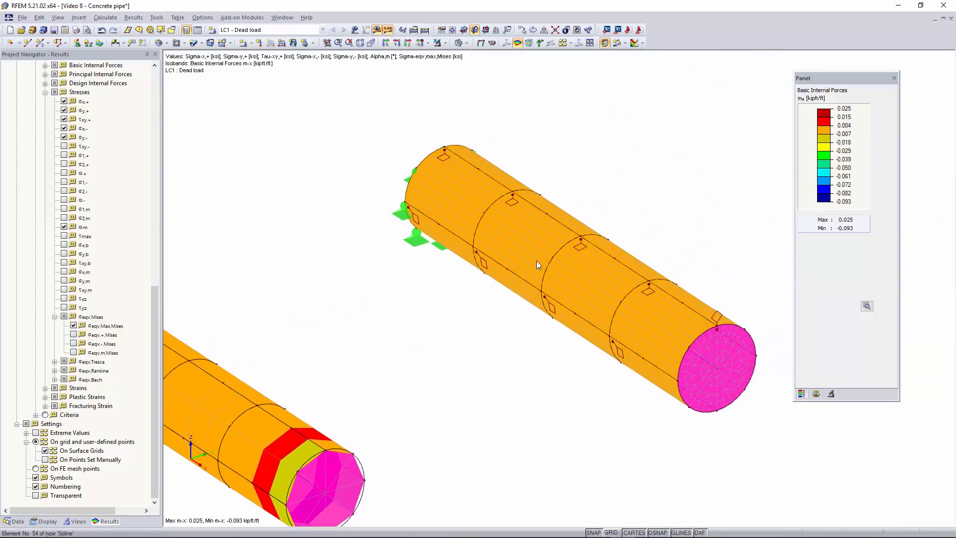
{"action": "scroll", "coordinate": [547, 250], "scroll_direction": "up", "scroll_amount": 1}
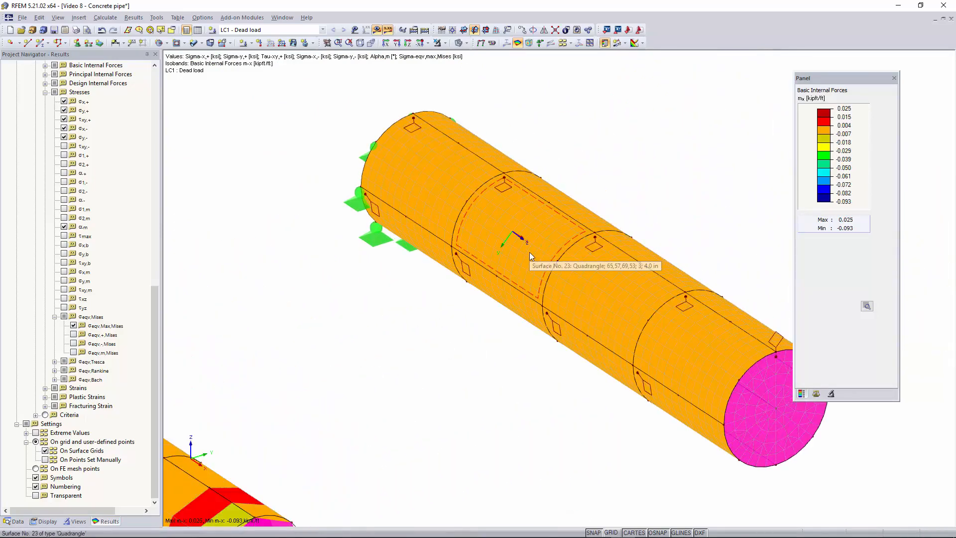
{"action": "scroll", "coordinate": [530, 255], "scroll_direction": "down", "scroll_amount": 4}
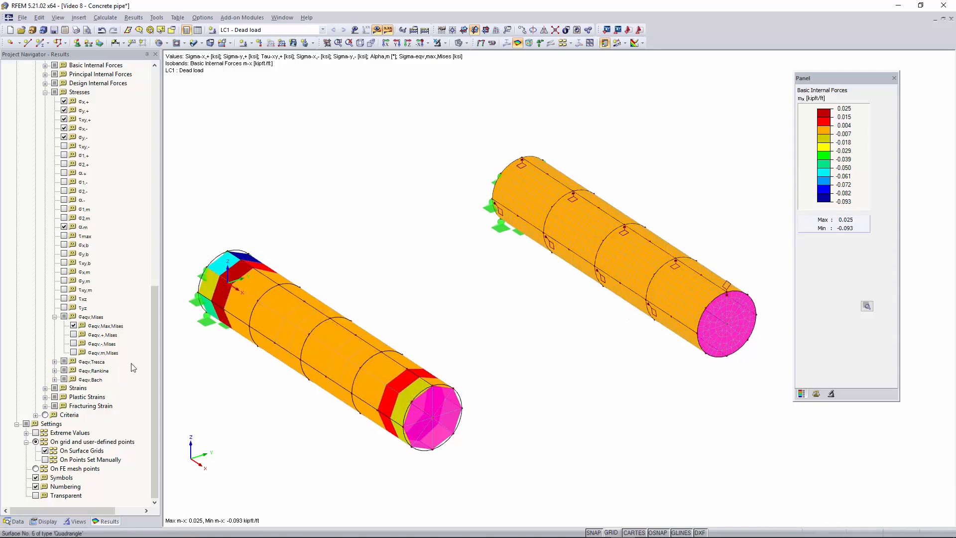
Display the Specific selection of stress values on the surfaces of both pipes.
{"action": "scroll", "coordinate": [52, 366], "scroll_direction": "up", "scroll_amount": 3}
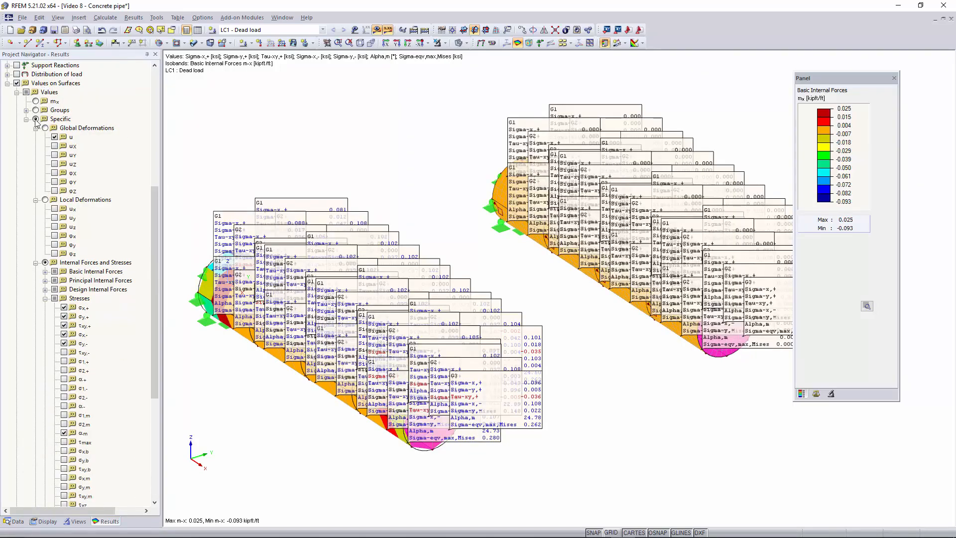
{"action": "scroll", "coordinate": [35, 121], "scroll_direction": "down", "scroll_amount": 6}
{"action": "scroll", "coordinate": [414, 249], "scroll_direction": "up", "scroll_amount": 2}
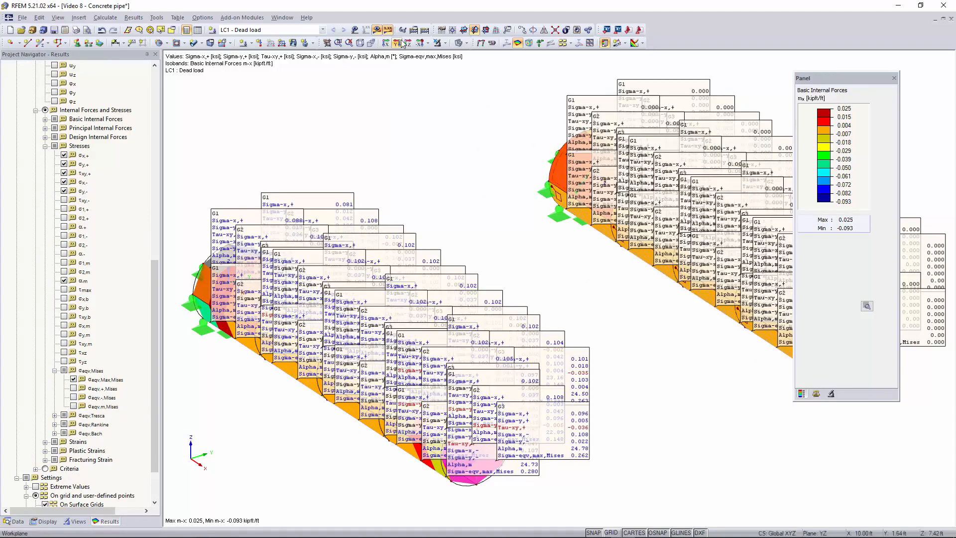
Isolate the selected surface at the supported end of each pipe to compare their stress values, and restore full model visibility.
{"action": "left_click", "coordinate": [440, 43]}
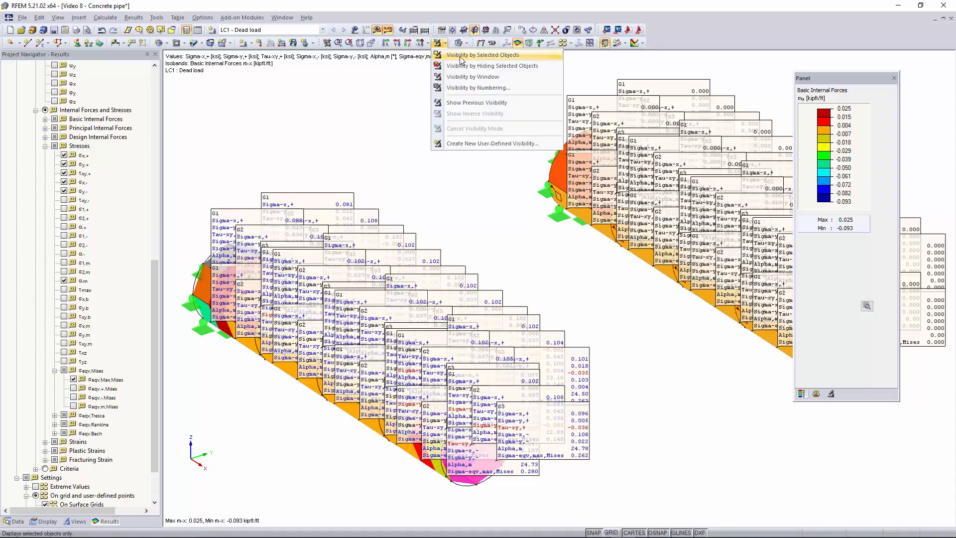
{"action": "left_click", "coordinate": [461, 56]}
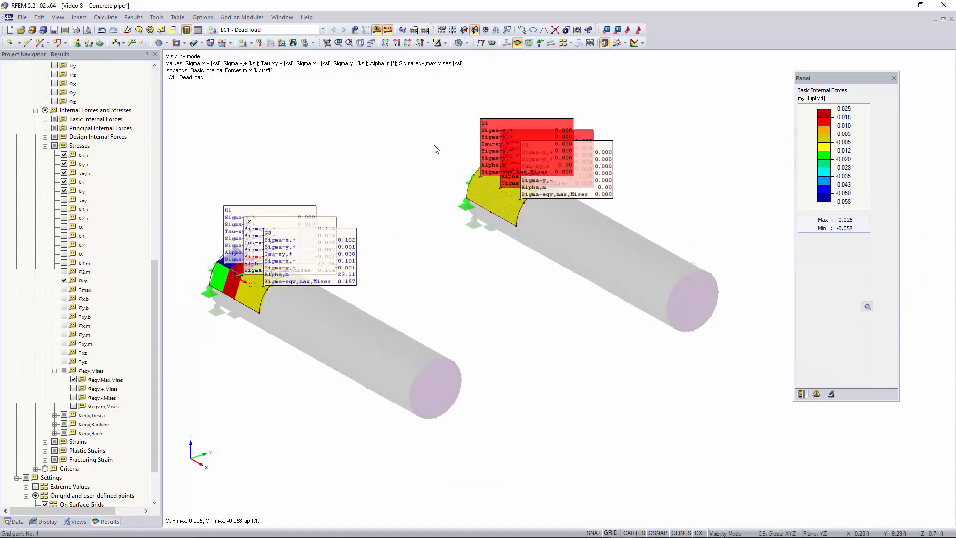
{"action": "left_click", "coordinate": [441, 43]}
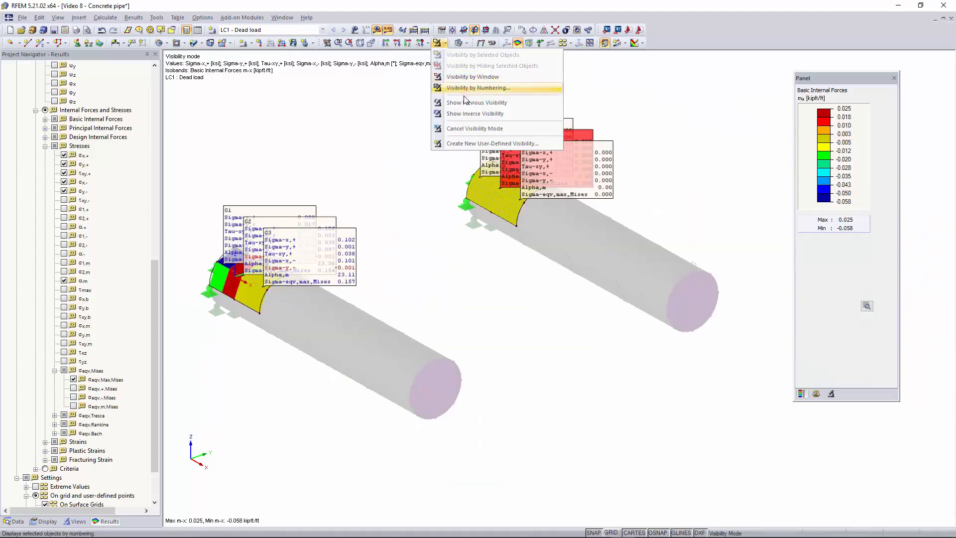
{"action": "left_click", "coordinate": [473, 131]}
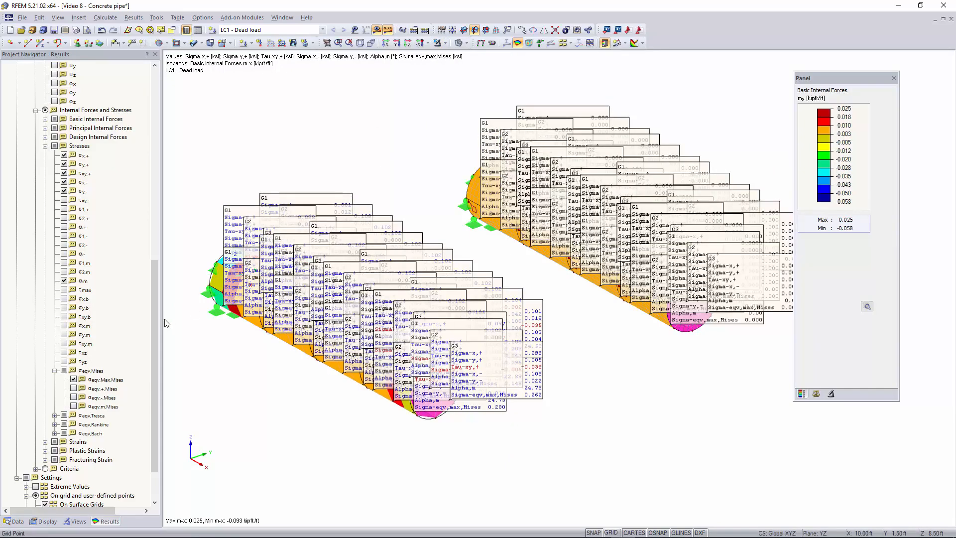
Turn off the result values on the surfaces so both pipes show only the m-x color distribution.
{"action": "scroll", "coordinate": [55, 173], "scroll_direction": "up", "scroll_amount": 7}
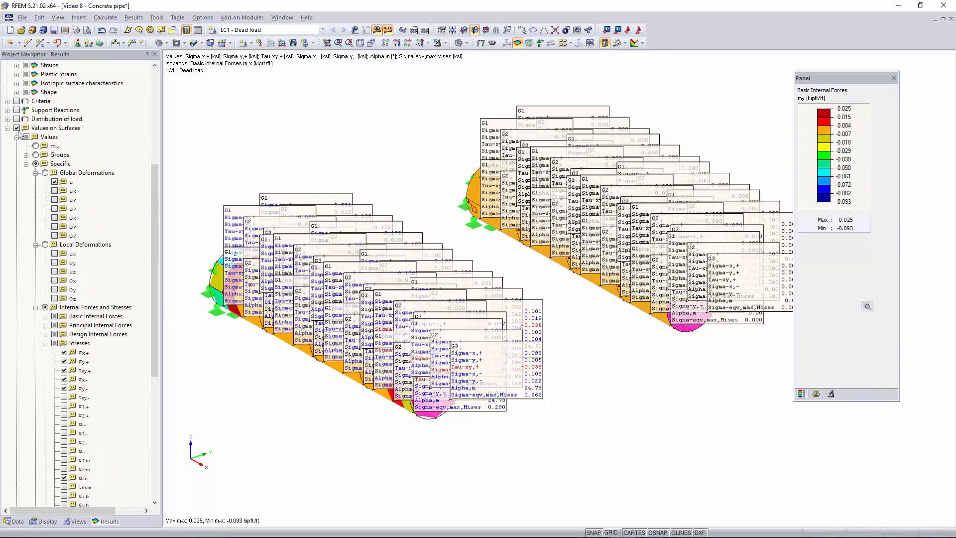
{"action": "left_click", "coordinate": [17, 128]}
{"action": "middle_click_drag", "start_coordinate": [351, 279], "coordinate": [349, 303]}
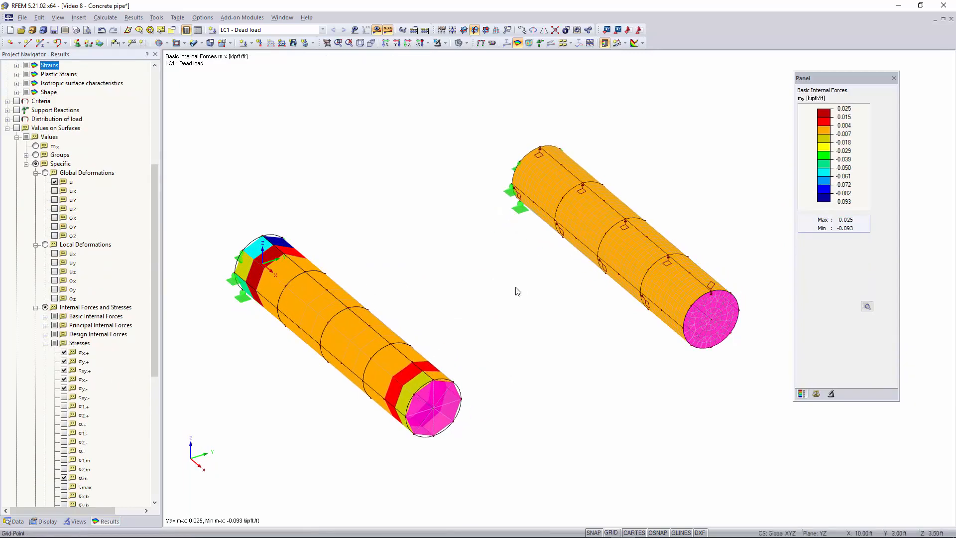
{"action": "middle_click_drag", "start_coordinate": [517, 292], "coordinate": [499, 275], "text": "ctrl"}
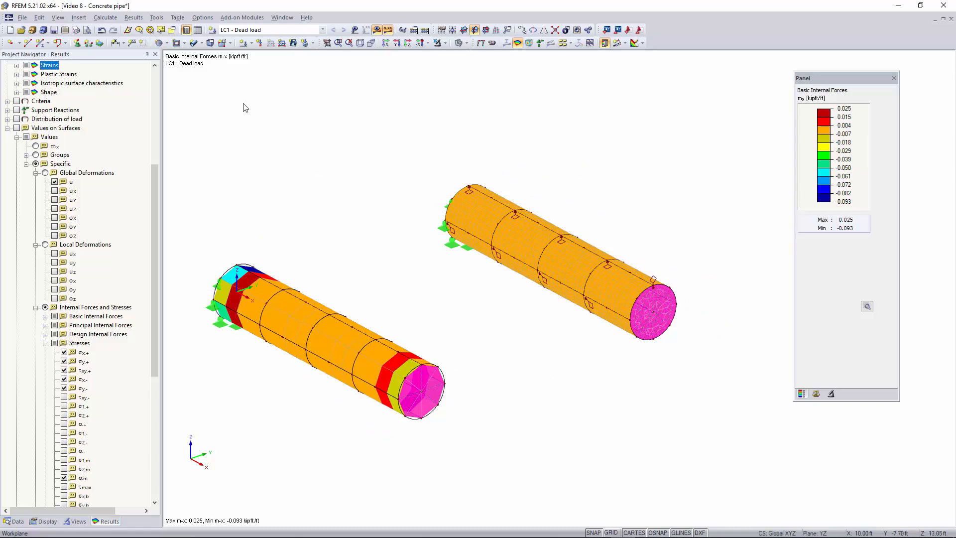
Review the model's global FE mesh settings, including the target length of finite elements, and accept them as they are.
{"action": "left_click", "coordinate": [105, 18]}
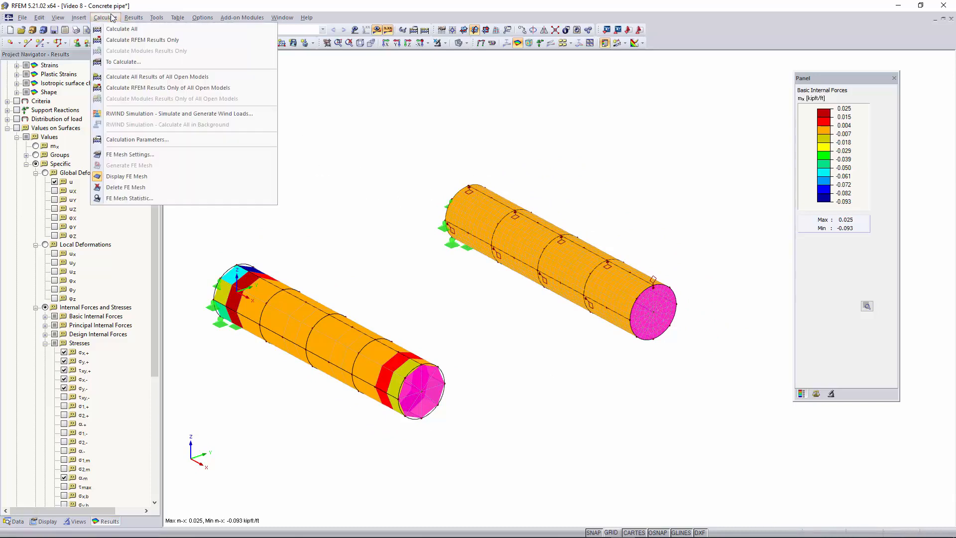
{"action": "left_click", "coordinate": [132, 158]}
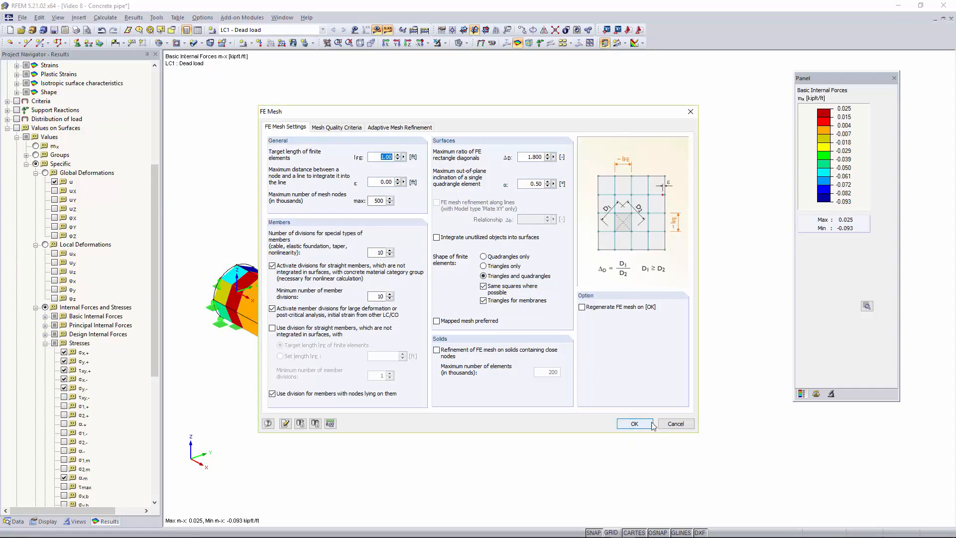
{"action": "left_click", "coordinate": [635, 423]}
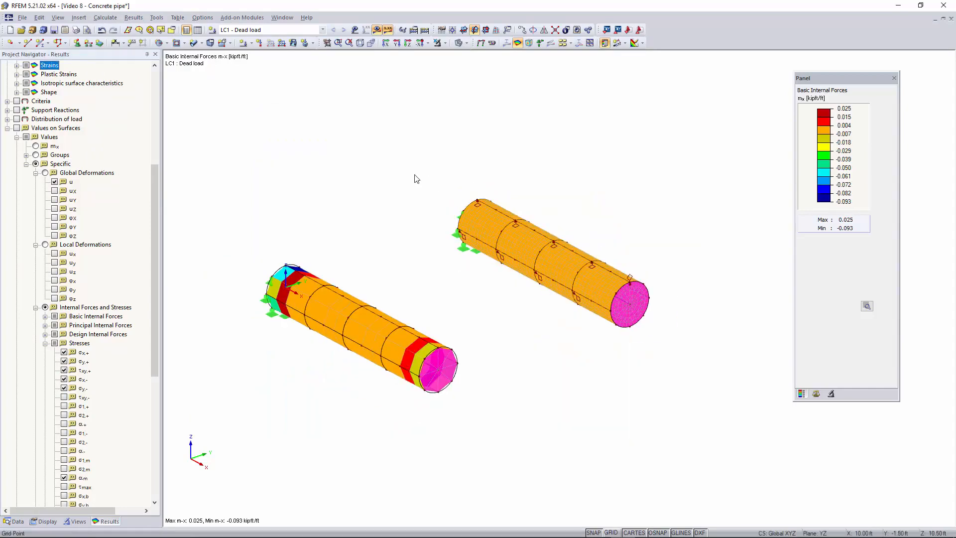
Turn off the results display so both pipes appear as the plain model.
{"action": "left_click", "coordinate": [376, 30]}
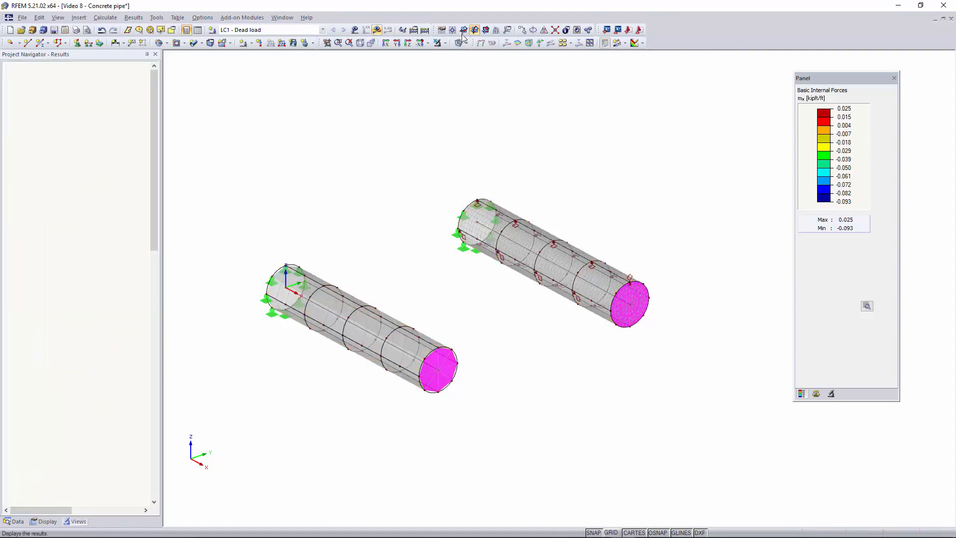